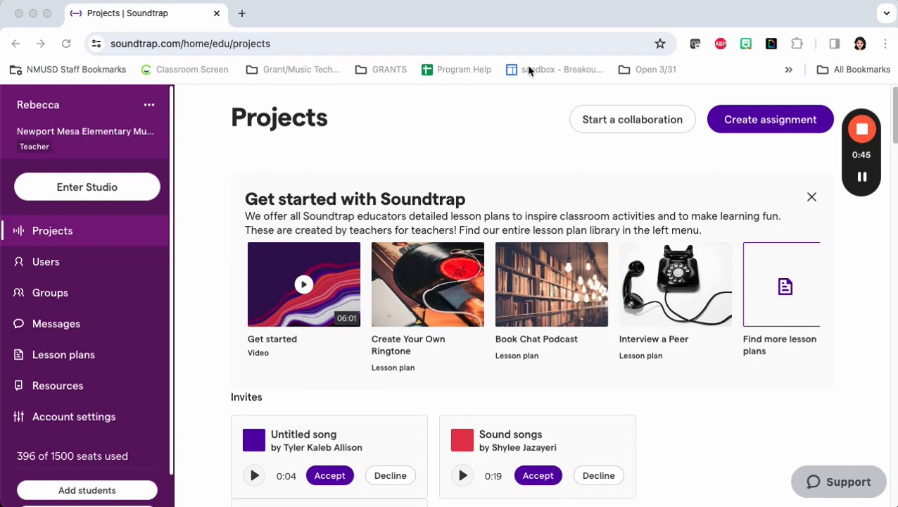
pyautogui.moveTo(861, 211)
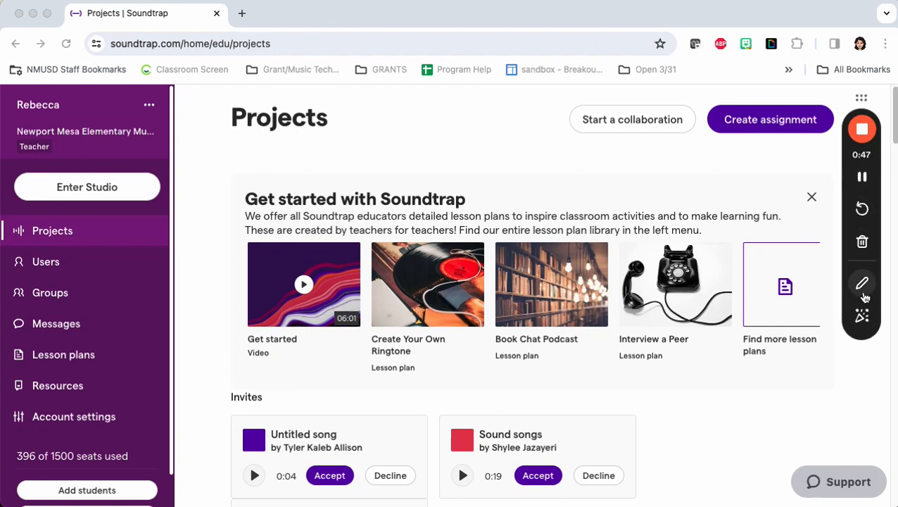
pyautogui.click(863, 285)
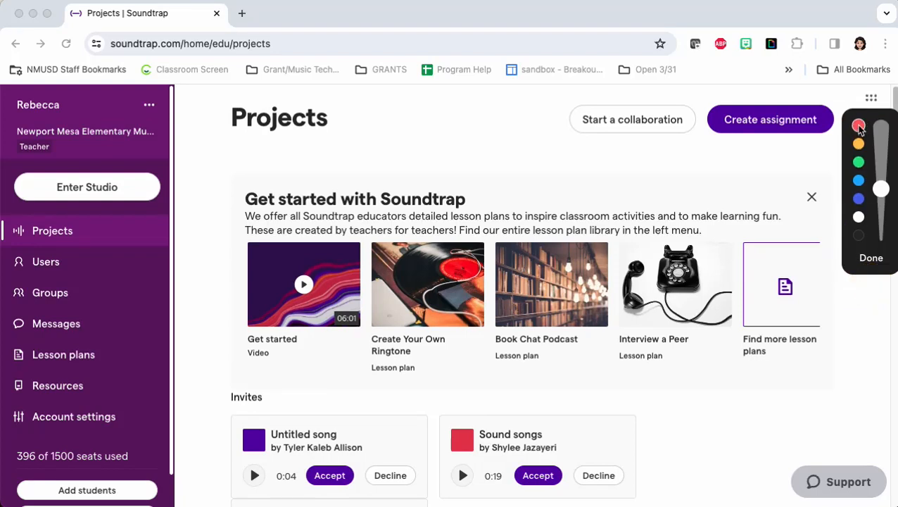
pyautogui.moveTo(159, 144)
pyautogui.mouseDown()
pyautogui.moveTo(24, 144)
pyautogui.moveTo(34, 224)
pyautogui.moveTo(166, 214)
pyautogui.moveTo(112, 132)
pyautogui.mouseUp()
pyautogui.click(86, 187)
pyautogui.click(84, 187)
pyautogui.click(872, 257)
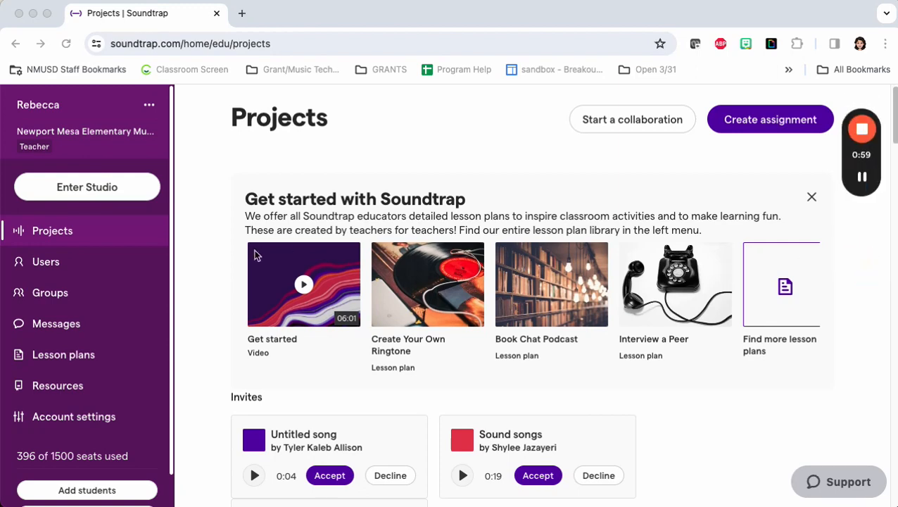
# Step: Enter the studio and create a new music project from scratch
pyautogui.click(102, 193)
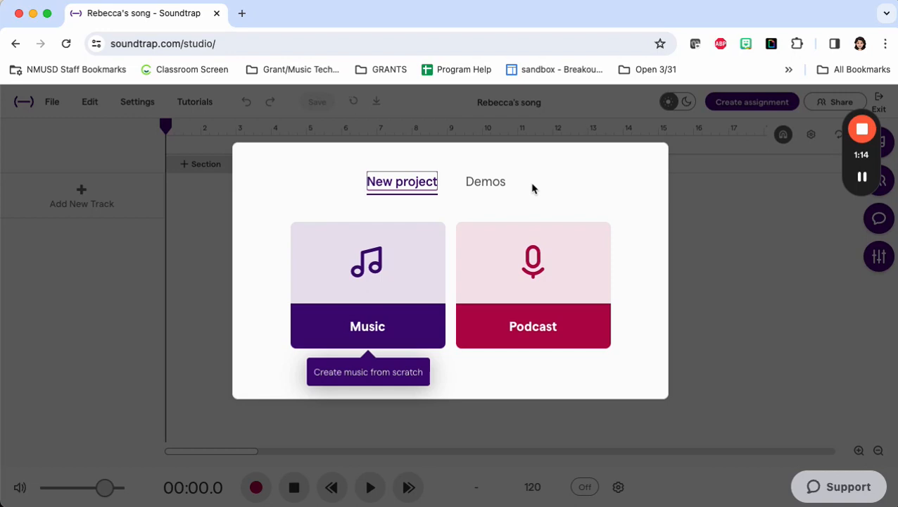
pyautogui.click(364, 293)
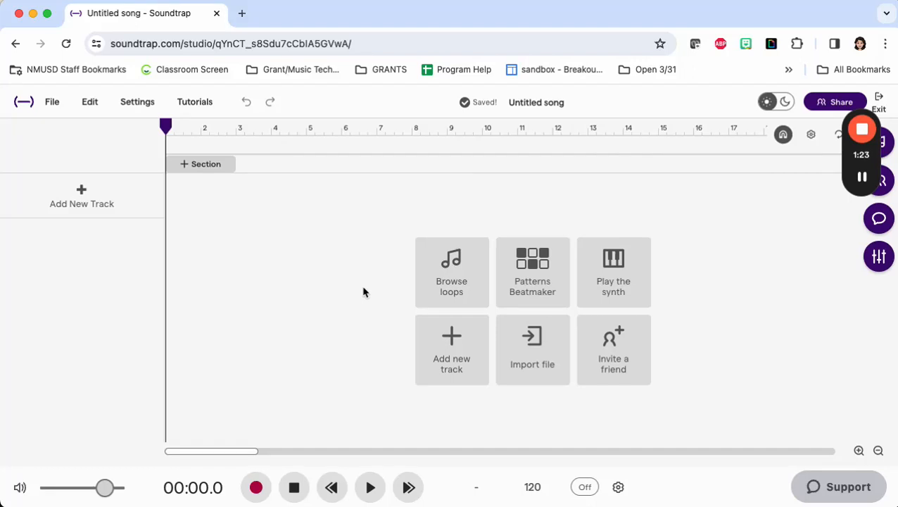
pyautogui.click(863, 111)
pyautogui.moveTo(864, 113); pyautogui.dragTo(25, 248)
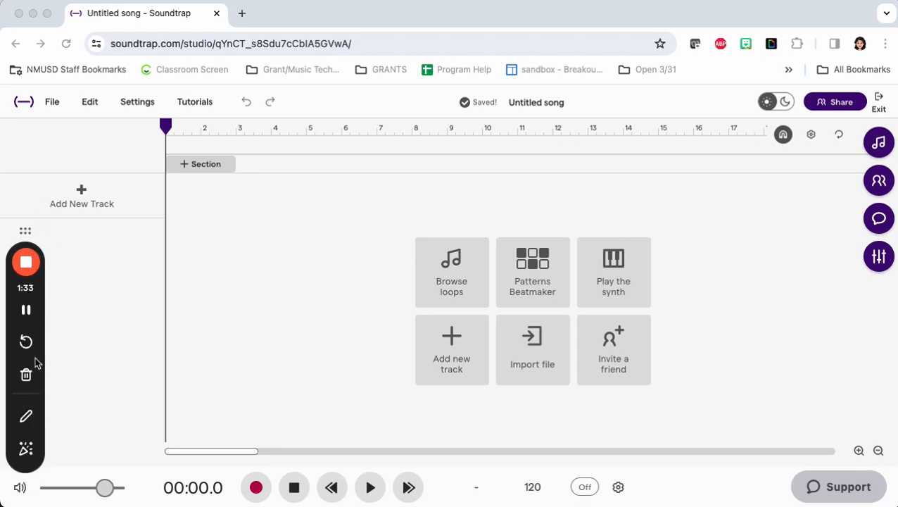
pyautogui.click(28, 415)
pyautogui.click(23, 258)
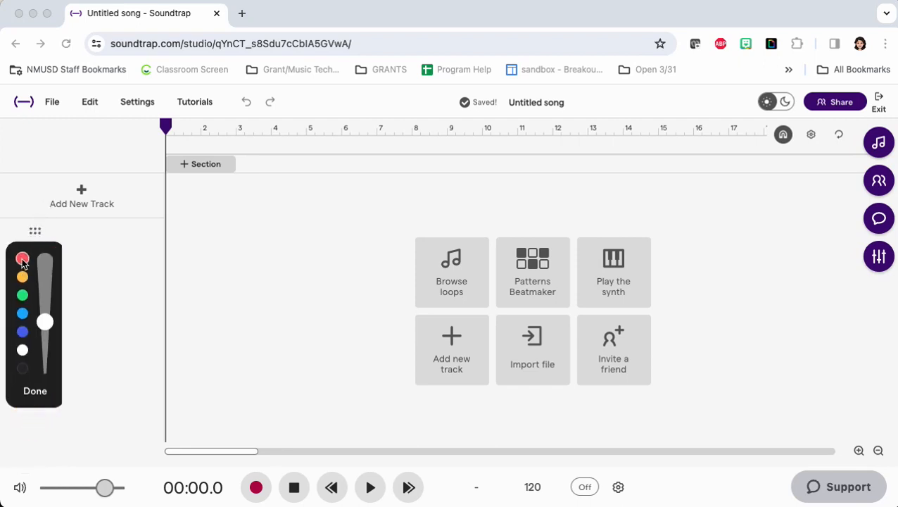
pyautogui.moveTo(176, 134)
pyautogui.mouseDown()
pyautogui.moveTo(667, 142)
pyautogui.moveTo(119, 123)
pyautogui.moveTo(373, 154)
pyautogui.mouseUp()
pyautogui.moveTo(380, 200)
pyautogui.mouseDown()
pyautogui.moveTo(742, 403)
pyautogui.moveTo(492, 187)
pyautogui.moveTo(514, 206)
pyautogui.mouseUp()
pyautogui.moveTo(503, 113); pyautogui.dragTo(575, 120)
pyautogui.moveTo(463, 117)
pyautogui.mouseDown()
pyautogui.moveTo(501, 100)
pyautogui.moveTo(467, 113)
pyautogui.moveTo(482, 117)
pyautogui.mouseUp()
pyautogui.moveTo(137, 154)
pyautogui.mouseDown()
pyautogui.moveTo(48, 154)
pyautogui.moveTo(74, 235)
pyautogui.moveTo(148, 194)
pyautogui.moveTo(88, 137)
pyautogui.mouseUp()
pyautogui.moveTo(561, 449)
pyautogui.mouseDown()
pyautogui.moveTo(473, 491)
pyautogui.moveTo(602, 484)
pyautogui.moveTo(518, 435)
pyautogui.mouseUp()
pyautogui.moveTo(598, 501)
pyautogui.mouseDown()
pyautogui.moveTo(567, 500)
pyautogui.moveTo(607, 438)
pyautogui.moveTo(611, 493)
pyautogui.mouseUp()
pyautogui.moveTo(615, 485)
pyautogui.mouseDown()
pyautogui.moveTo(606, 494)
pyautogui.moveTo(638, 467)
pyautogui.mouseUp()
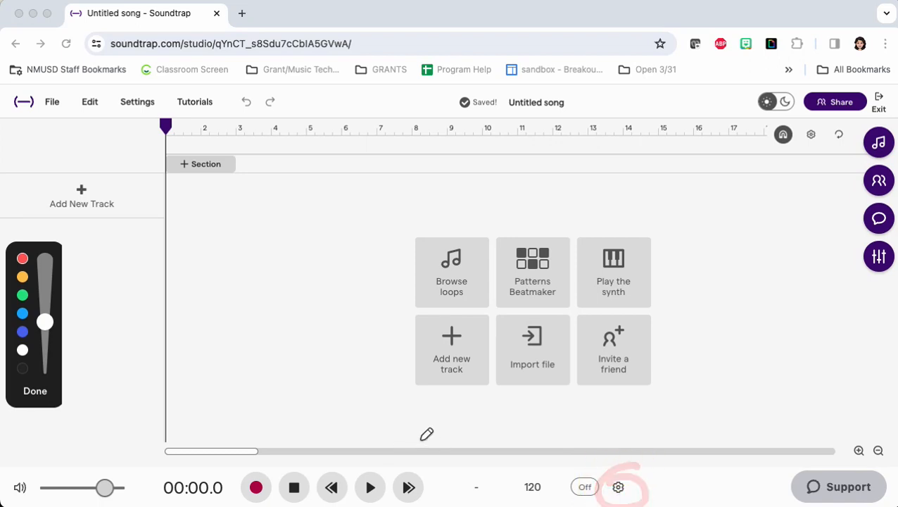
pyautogui.moveTo(448, 441)
pyautogui.mouseDown()
pyautogui.moveTo(285, 427)
pyautogui.moveTo(228, 499)
pyautogui.moveTo(405, 504)
pyautogui.moveTo(415, 425)
pyautogui.moveTo(363, 428)
pyautogui.mouseUp()
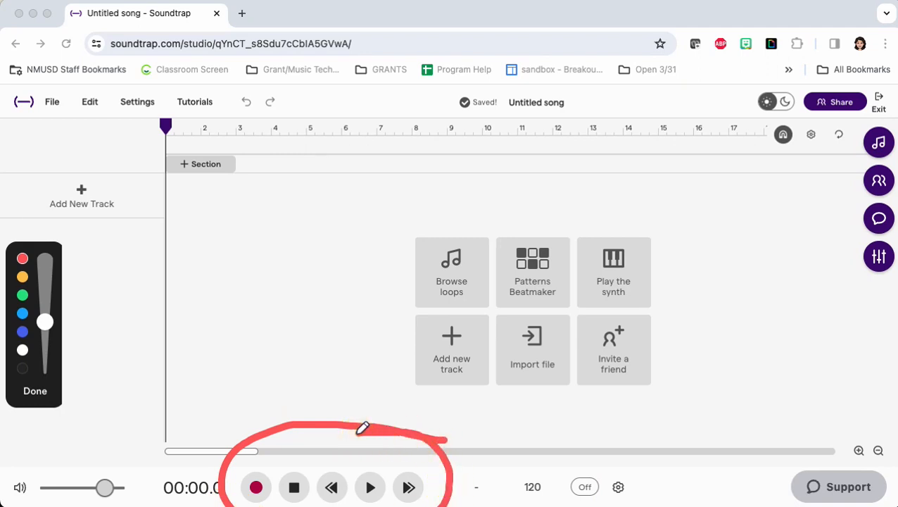
pyautogui.moveTo(134, 466)
pyautogui.mouseDown()
pyautogui.moveTo(70, 438)
pyautogui.moveTo(68, 505)
pyautogui.moveTo(129, 441)
pyautogui.mouseUp()
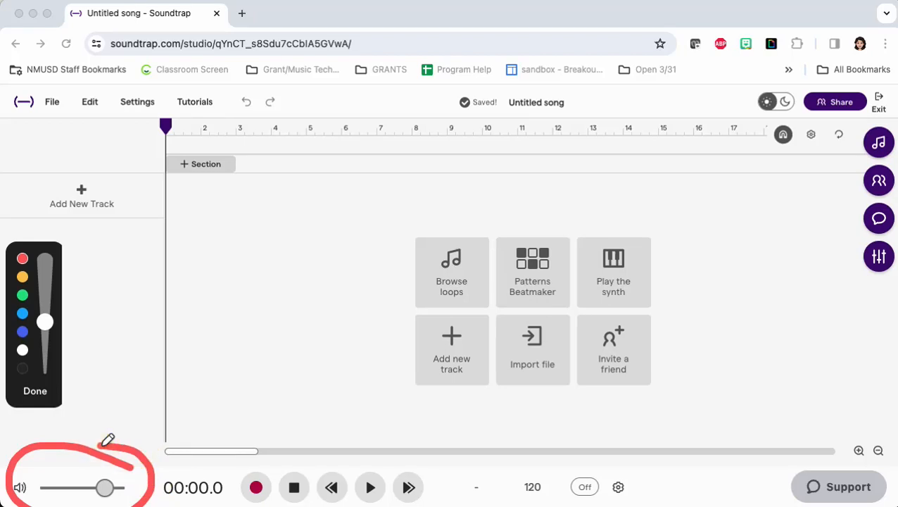
pyautogui.moveTo(861, 297)
pyautogui.mouseDown()
pyautogui.moveTo(817, 260)
pyautogui.moveTo(891, 93)
pyautogui.moveTo(885, 265)
pyautogui.moveTo(846, 276)
pyautogui.mouseUp()
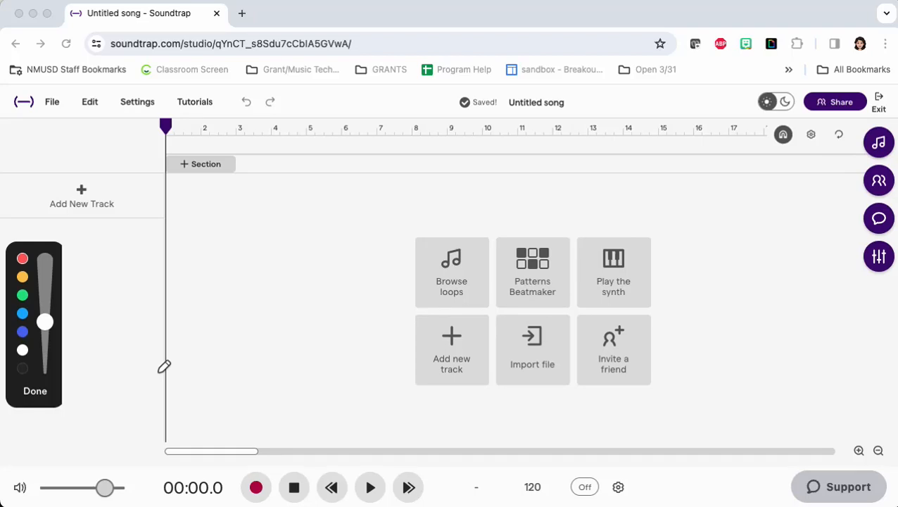
pyautogui.click(31, 393)
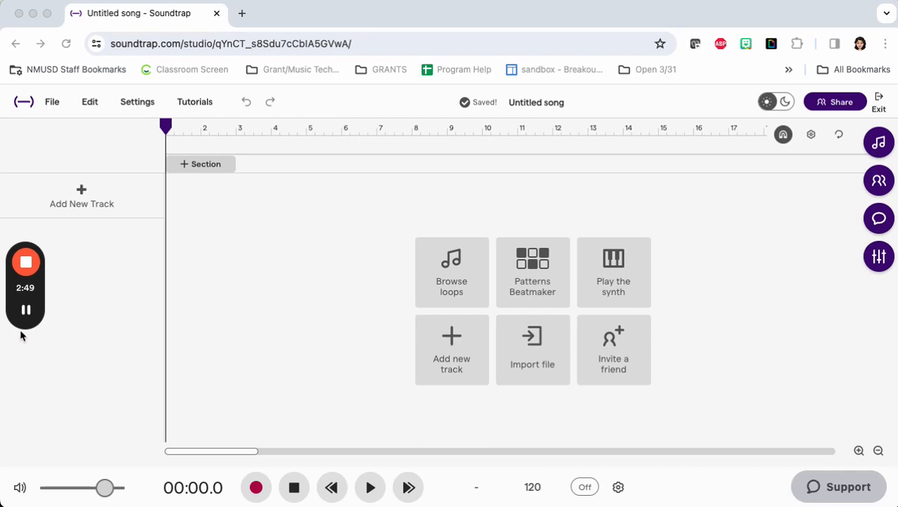
pyautogui.moveTo(24, 335)
pyautogui.click(26, 415)
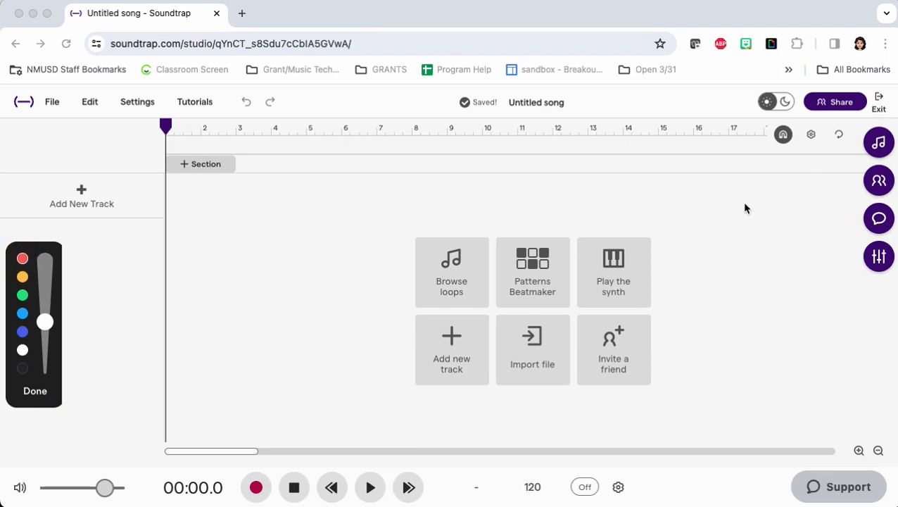
pyautogui.moveTo(878, 144)
pyautogui.mouseDown()
pyautogui.moveTo(876, 100)
pyautogui.moveTo(877, 130)
pyautogui.moveTo(881, 109)
pyautogui.mouseUp()
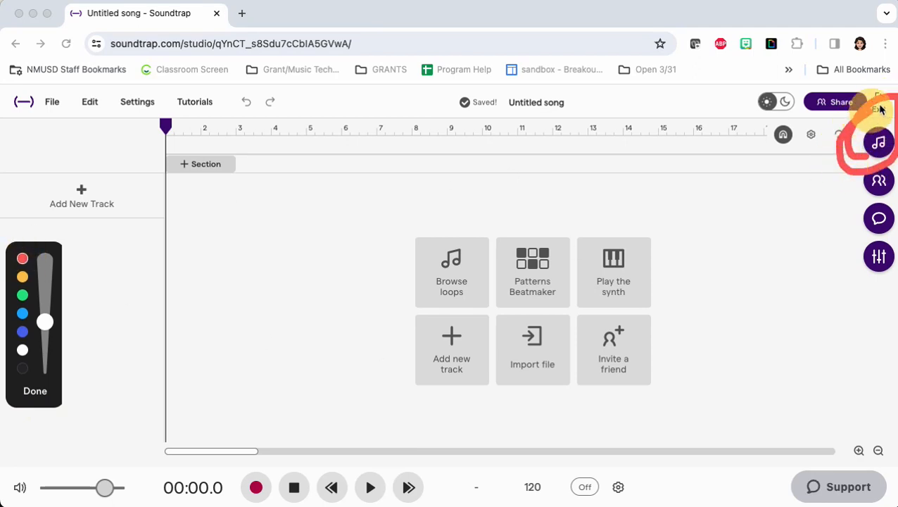
pyautogui.click(37, 395)
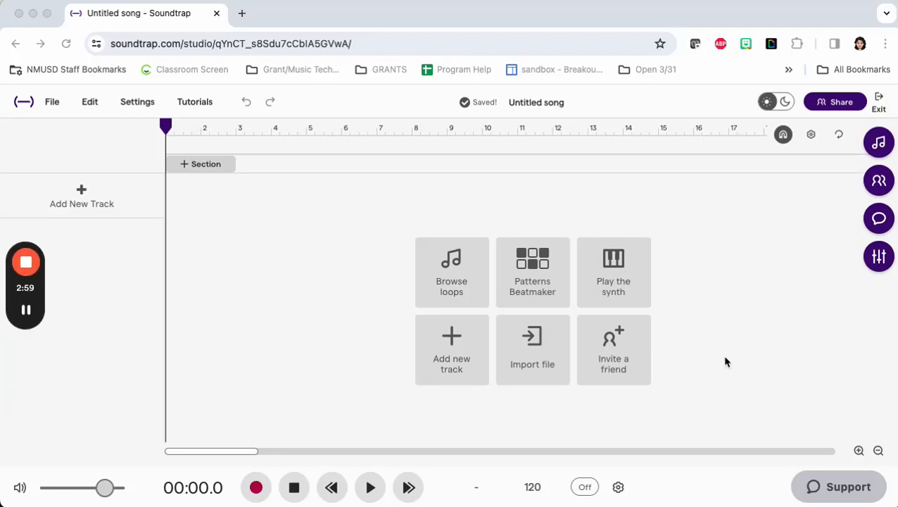
# Step: Open the loops and one-shots library and filter it to the Drums category
pyautogui.click(878, 143)
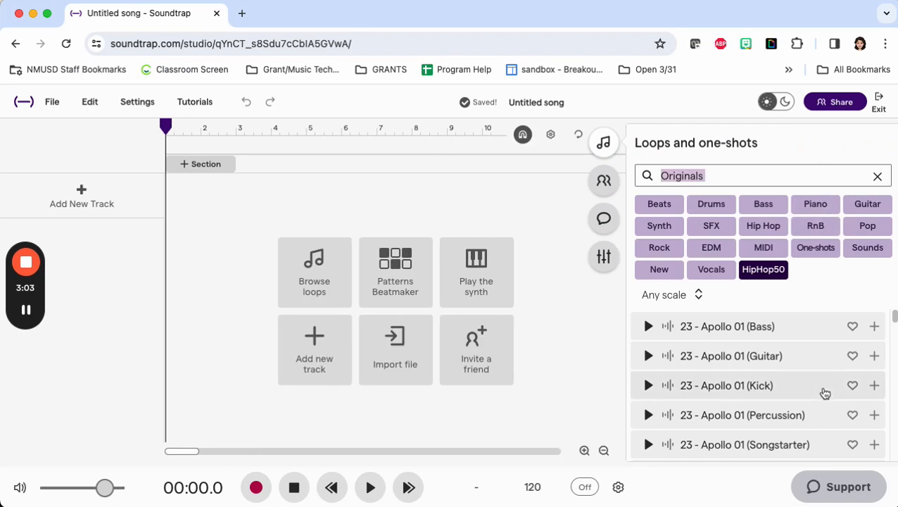
pyautogui.scroll(-10, 825, 393)
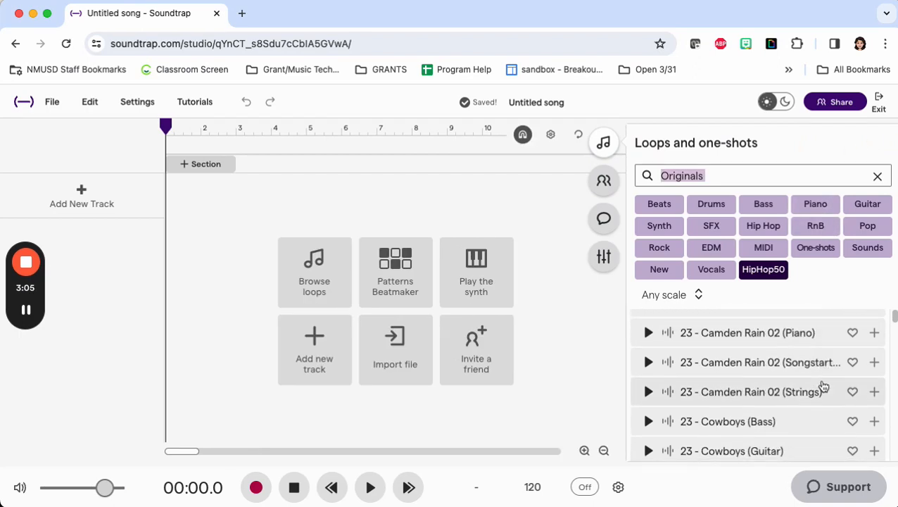
pyautogui.scroll(-15, 823, 386)
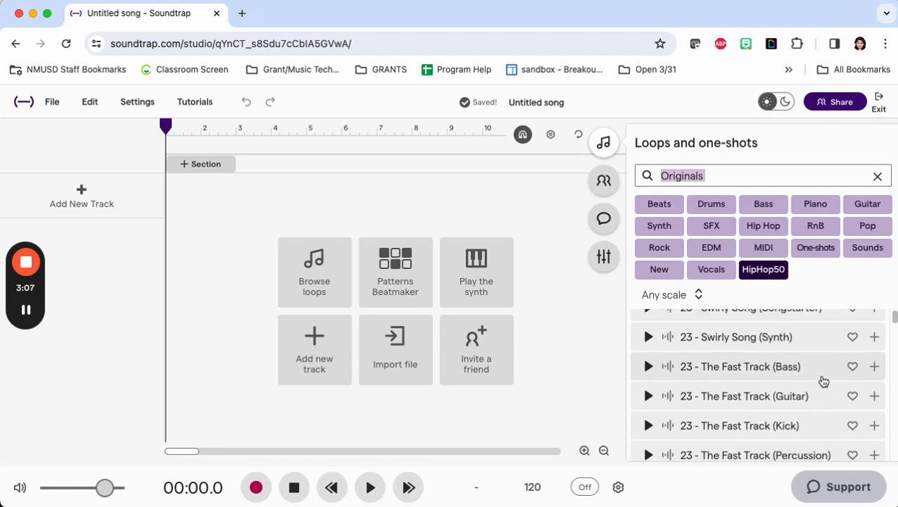
pyautogui.scroll(20, 824, 381)
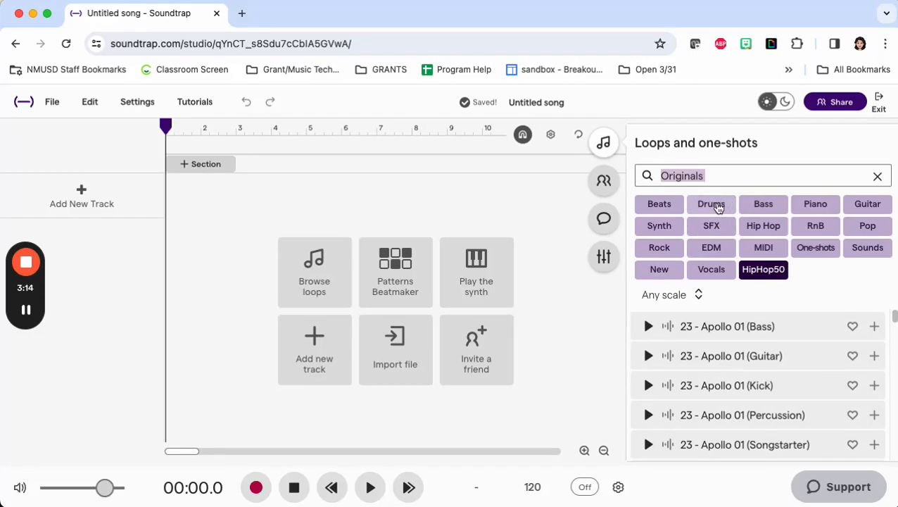
pyautogui.click(718, 205)
pyautogui.scroll(-1, 714, 389)
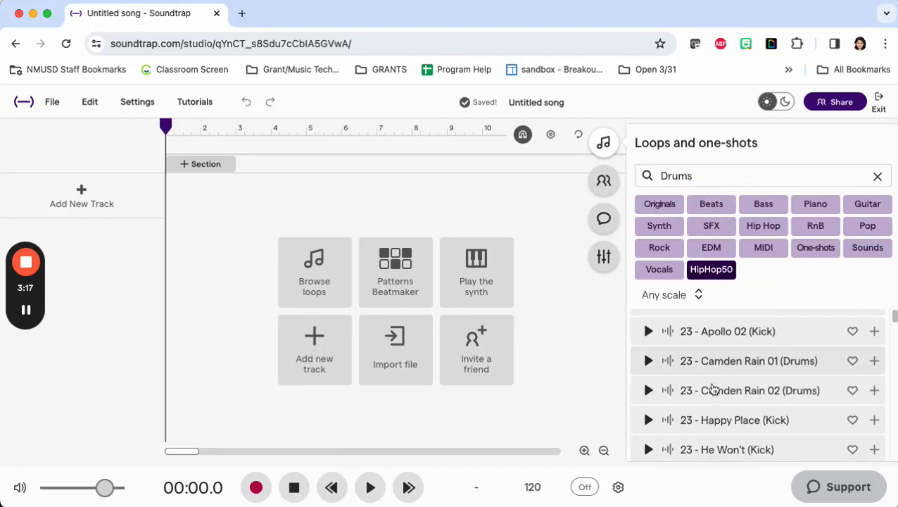
pyautogui.scroll(-8, 714, 389)
pyautogui.scroll(2, 713, 390)
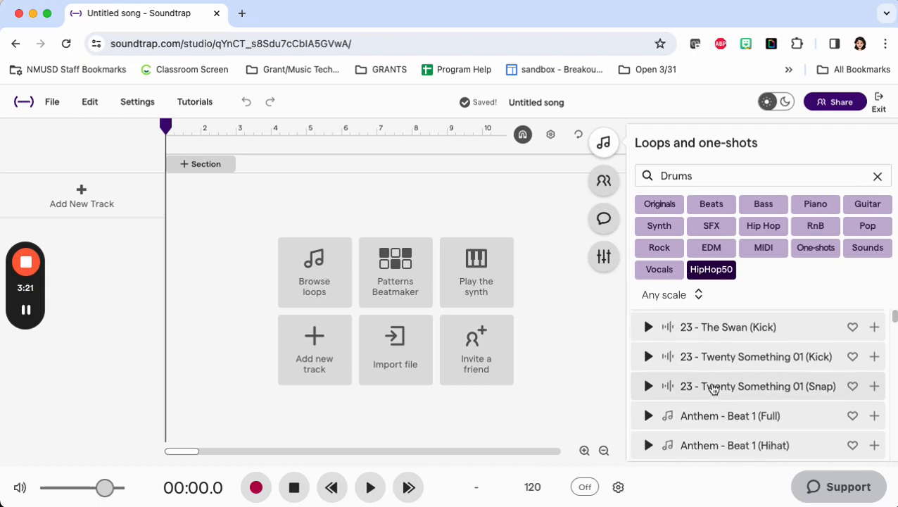
pyautogui.scroll(5, 713, 390)
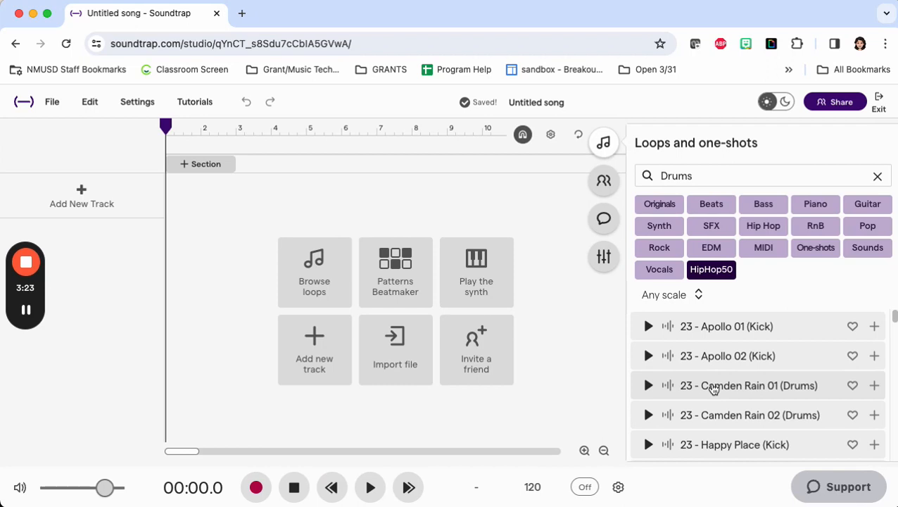
# Step: Preview the drum loops "23 - Apollo 01 (Kick)" and "23 - Happy Place (Kick)", stopping each after listening
pyautogui.click(648, 327)
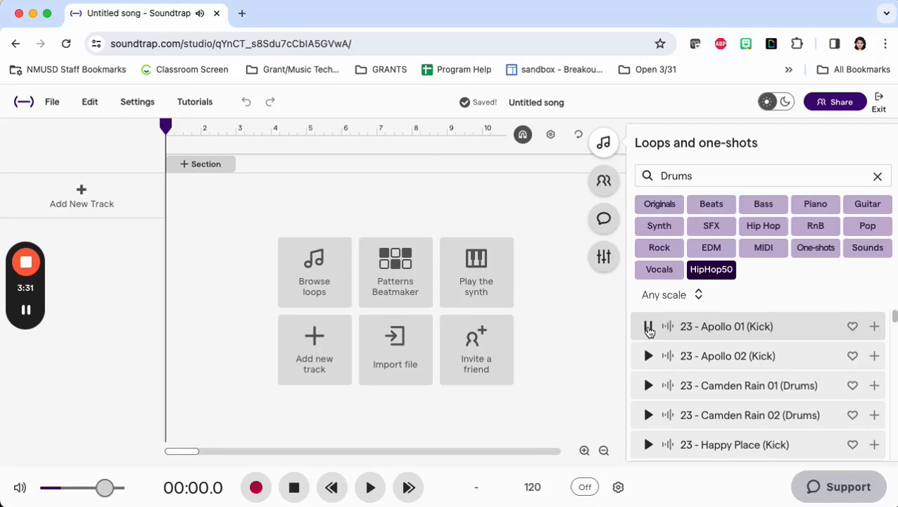
pyautogui.click(648, 327)
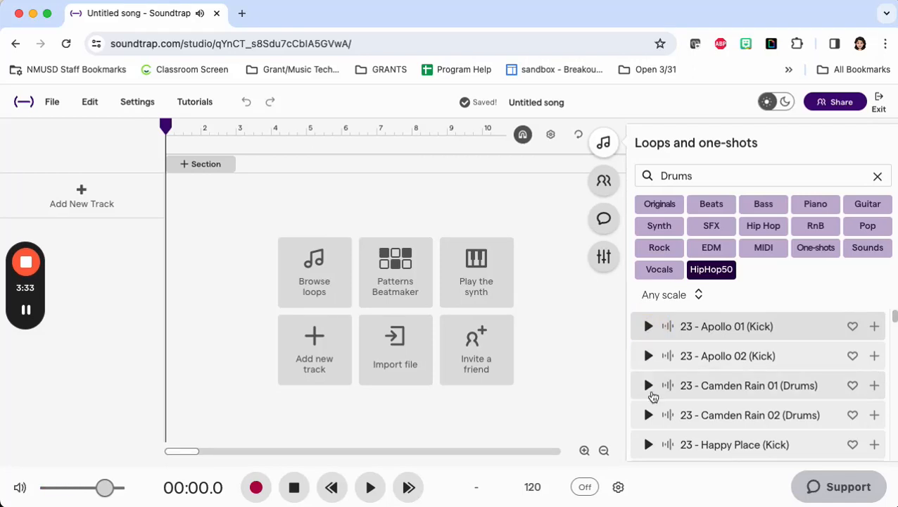
pyautogui.scroll(-1, 674, 431)
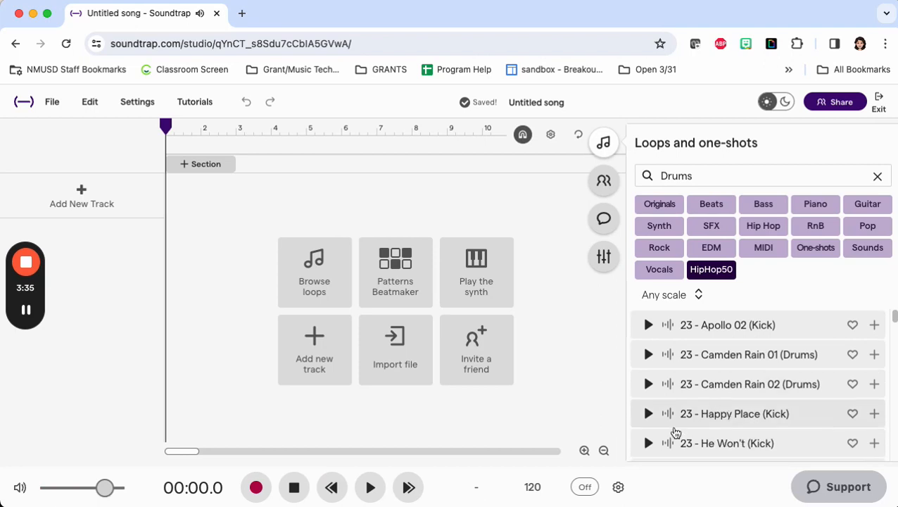
pyautogui.click(649, 414)
pyautogui.click(650, 415)
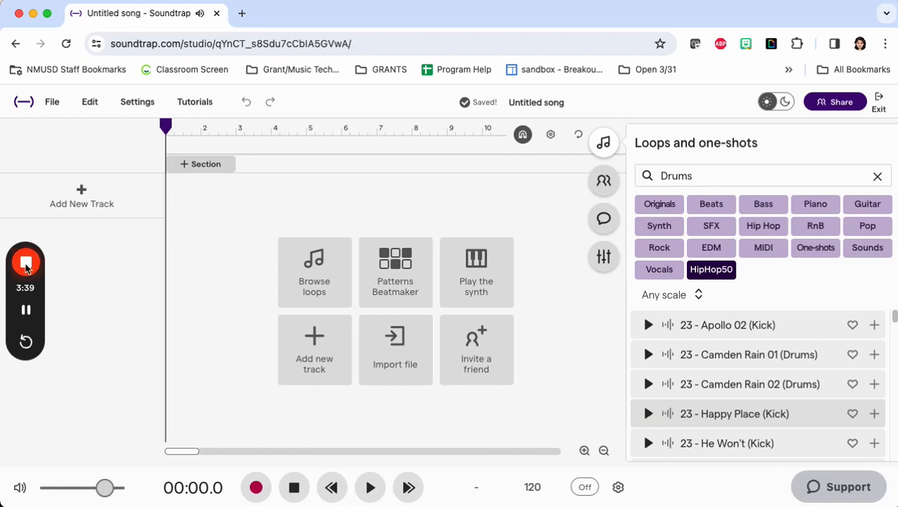
pyautogui.click(27, 425)
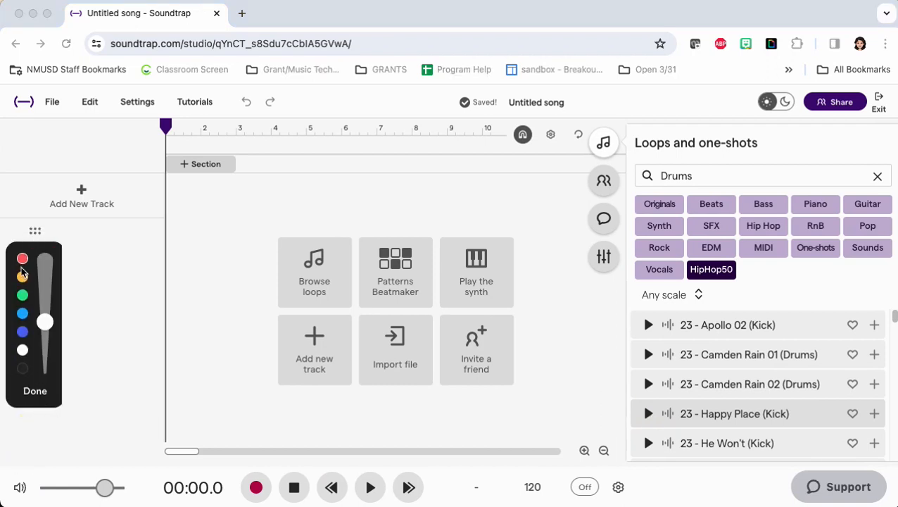
pyautogui.moveTo(863, 399)
pyautogui.mouseDown()
pyautogui.moveTo(855, 437)
pyautogui.moveTo(826, 415)
pyautogui.mouseUp()
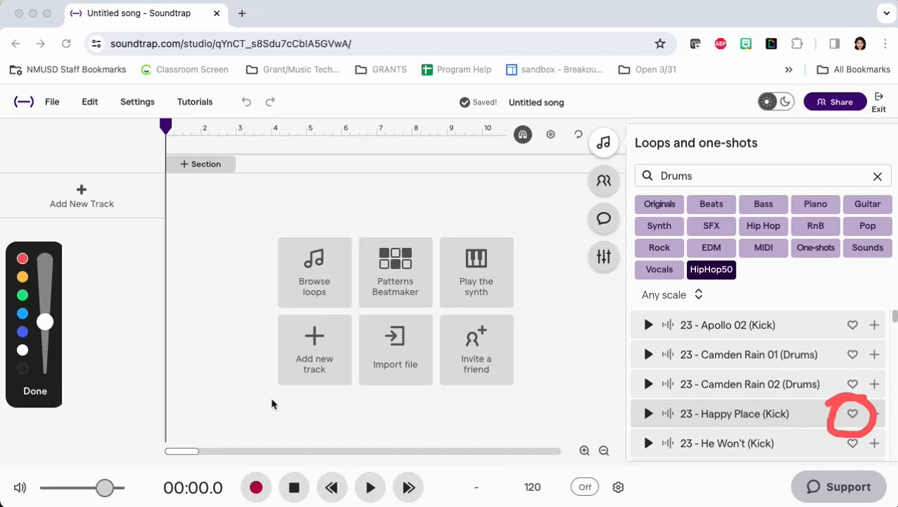
pyautogui.click(35, 392)
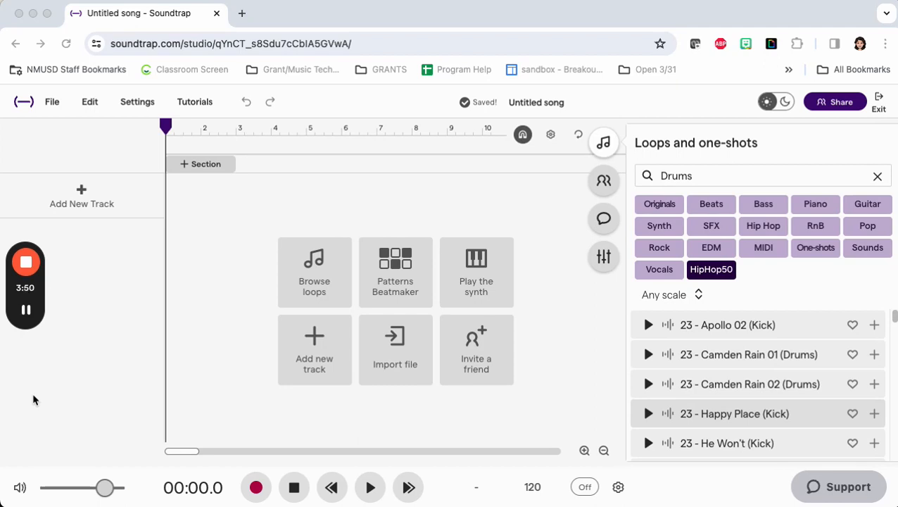
# Step: Preview the "Atlantis - Cast Away 09 (Full Beat)" drum loop and place it on a new track at the start of the timeline
pyautogui.scroll(-10, 704, 415)
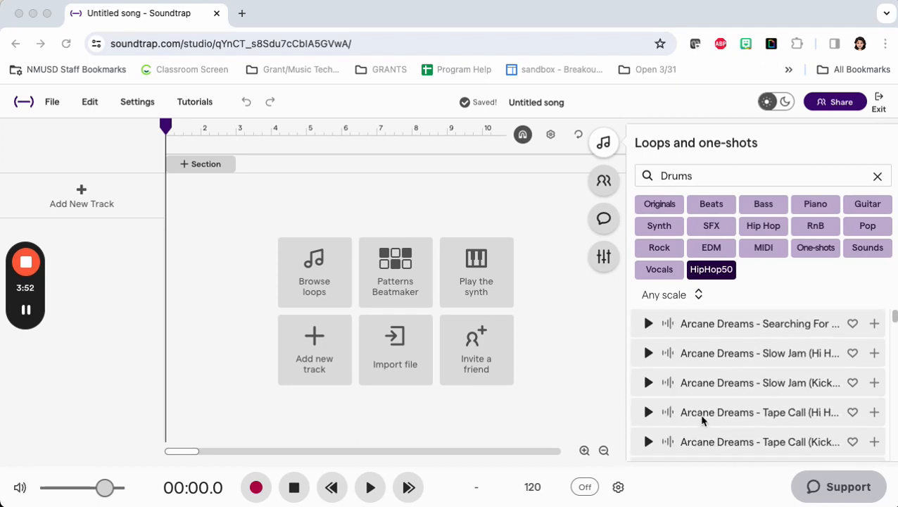
pyautogui.scroll(-15, 702, 419)
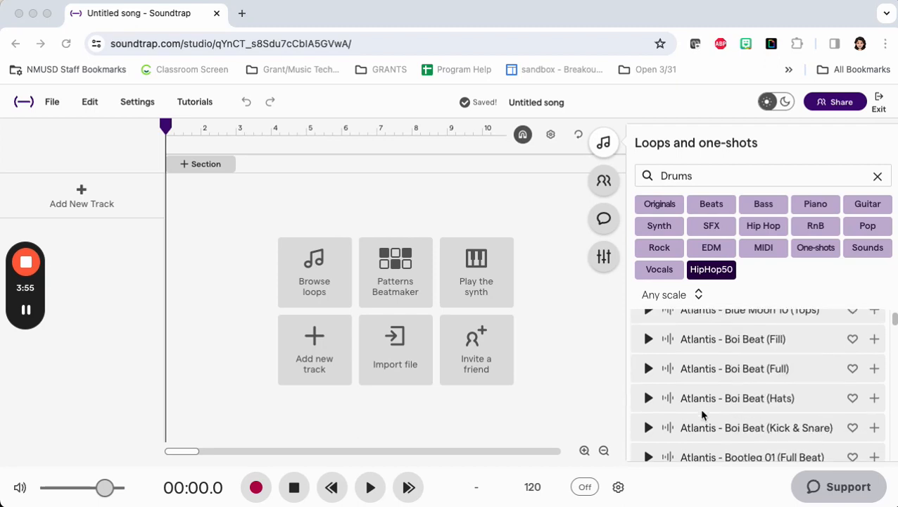
pyautogui.scroll(-5, 702, 415)
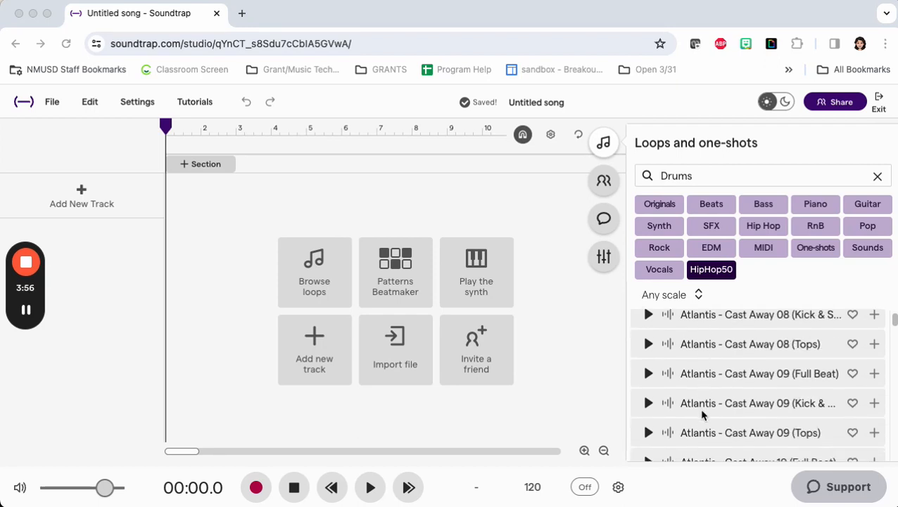
pyautogui.click(648, 370)
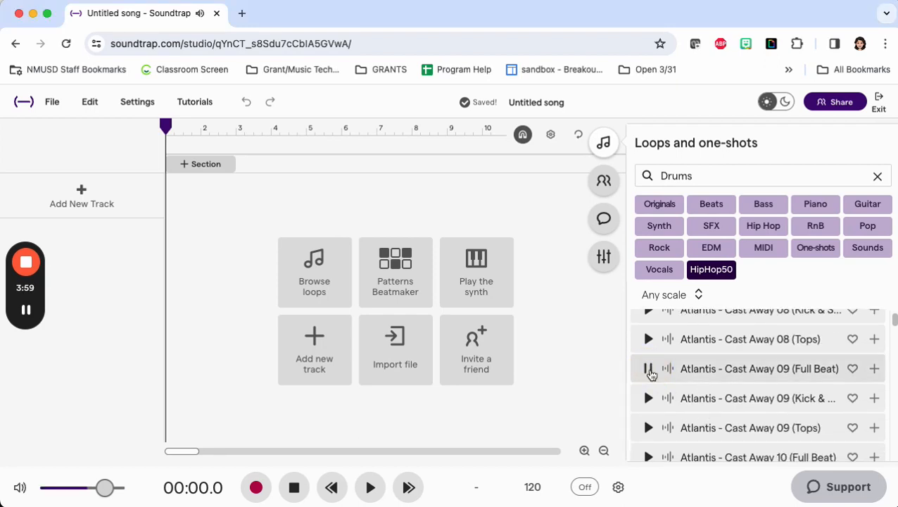
pyautogui.click(649, 370)
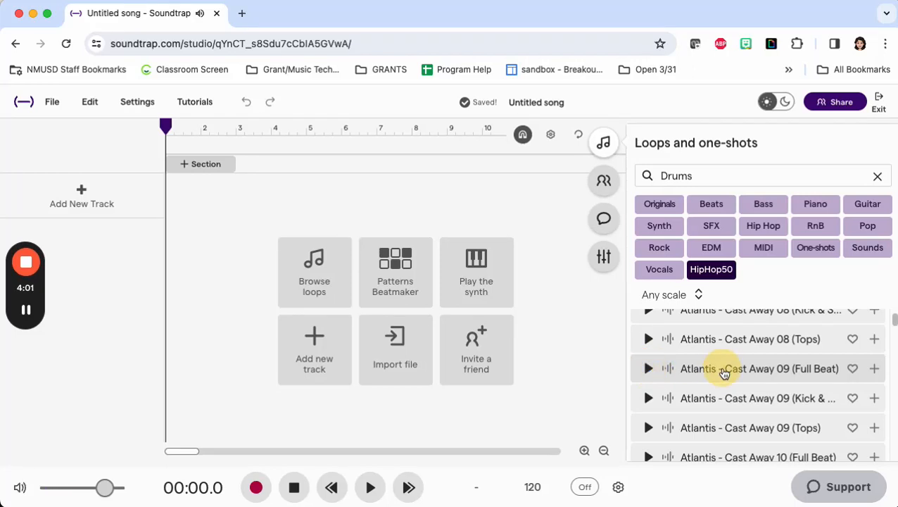
pyautogui.moveTo(723, 373); pyautogui.dragTo(167, 224)
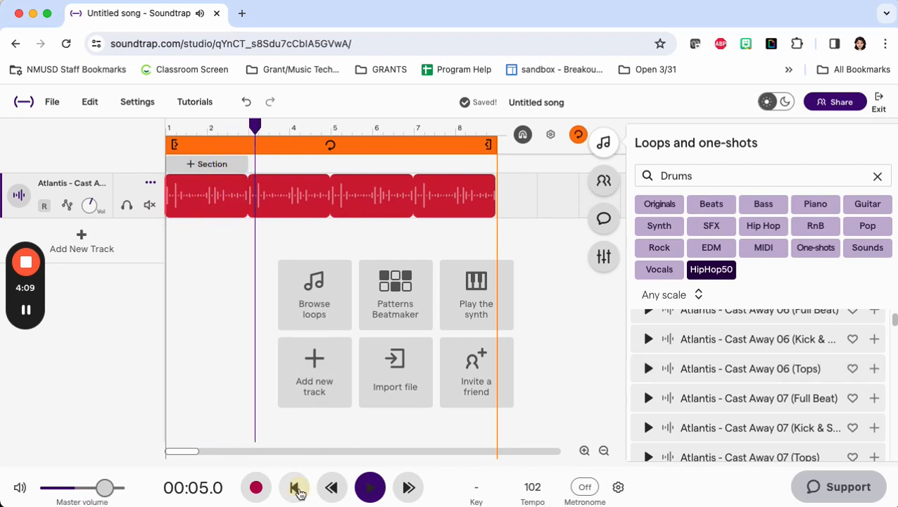
pyautogui.click(296, 489)
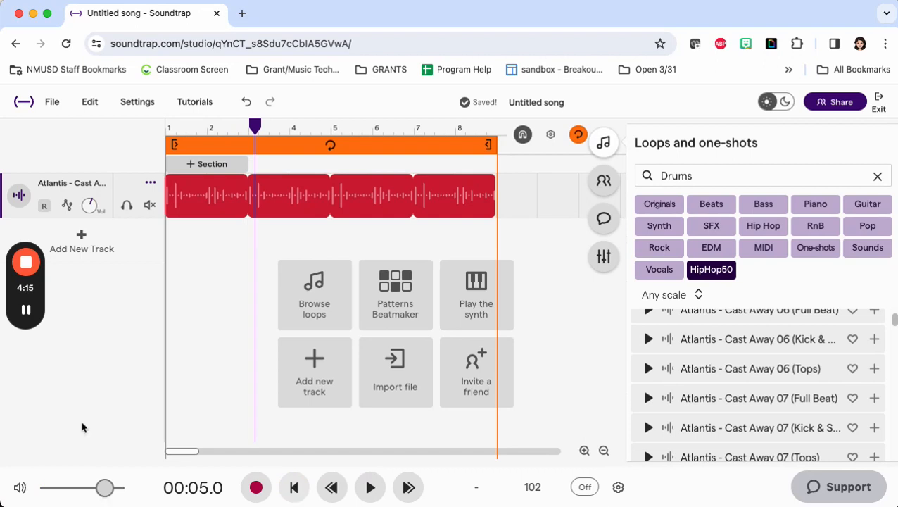
pyautogui.click(28, 418)
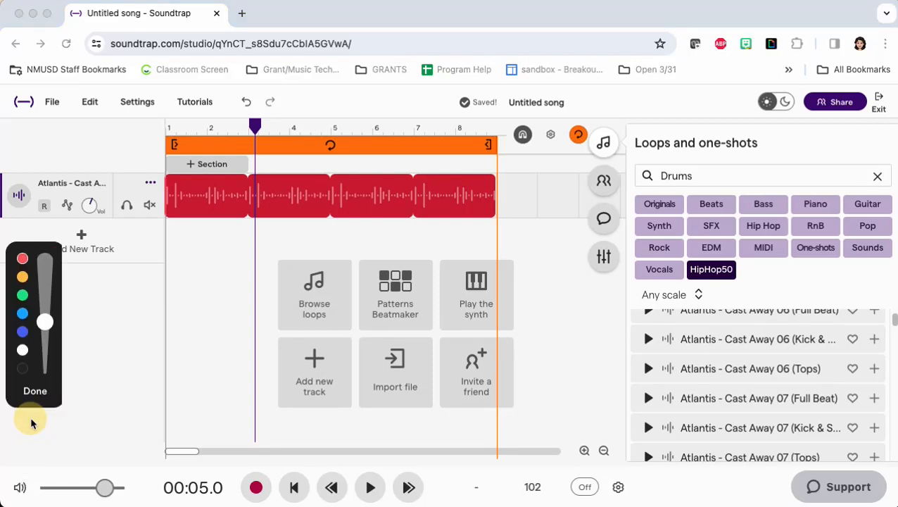
pyautogui.moveTo(157, 131)
pyautogui.mouseDown()
pyautogui.moveTo(249, 105)
pyautogui.moveTo(451, 114)
pyautogui.moveTo(512, 145)
pyautogui.moveTo(391, 175)
pyautogui.moveTo(220, 176)
pyautogui.moveTo(161, 150)
pyautogui.moveTo(161, 132)
pyautogui.mouseUp()
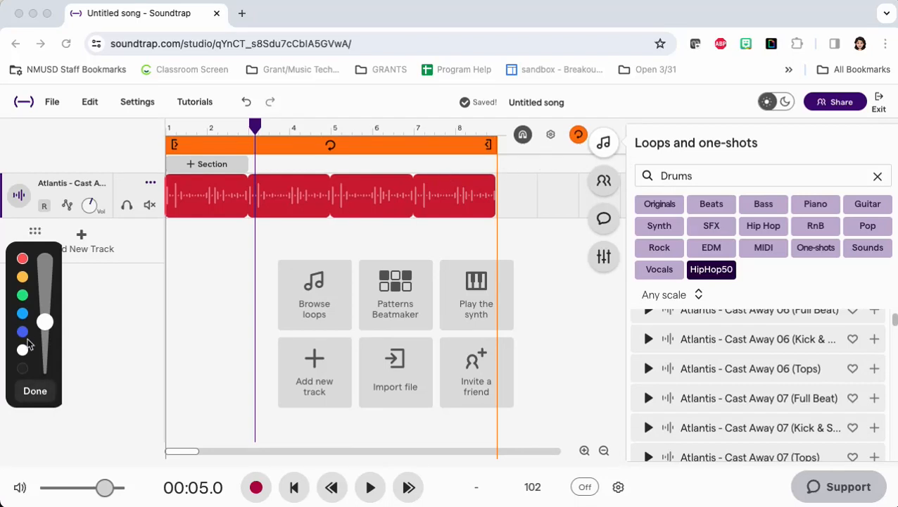
pyautogui.click(22, 261)
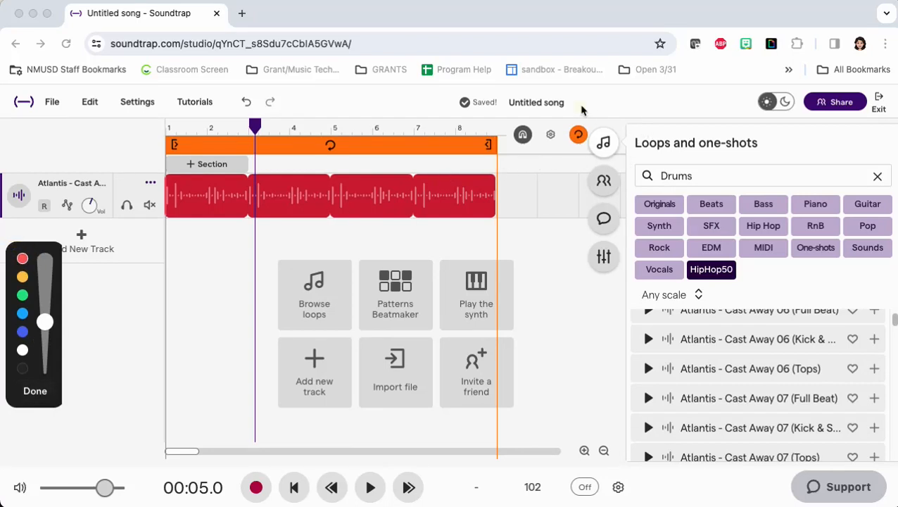
pyautogui.moveTo(579, 111)
pyautogui.mouseDown()
pyautogui.moveTo(606, 151)
pyautogui.moveTo(567, 155)
pyautogui.moveTo(609, 124)
pyautogui.moveTo(604, 141)
pyautogui.mouseUp()
pyautogui.click(36, 391)
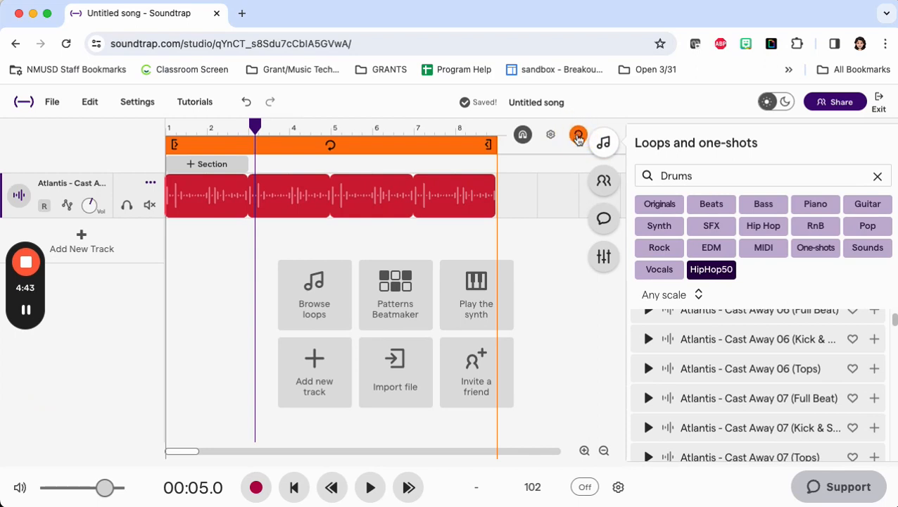
# Step: Play across the end of the eight-bar loop region with looping enabled, and switch looping off after listening
pyautogui.click(578, 136)
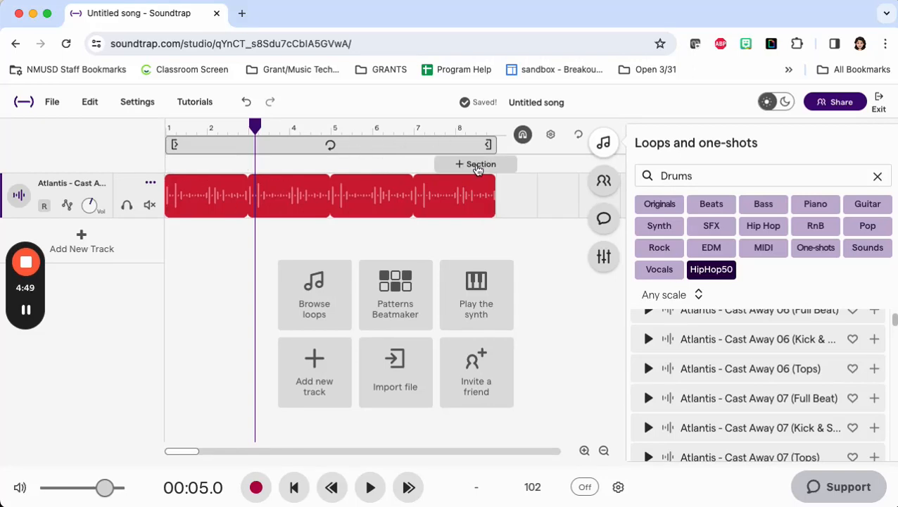
pyautogui.click(334, 145)
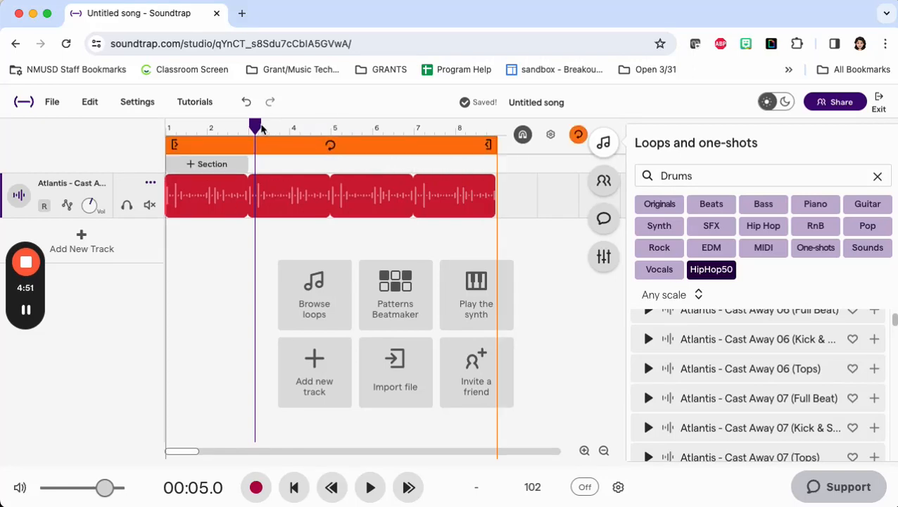
pyautogui.moveTo(352, 129); pyautogui.dragTo(476, 131)
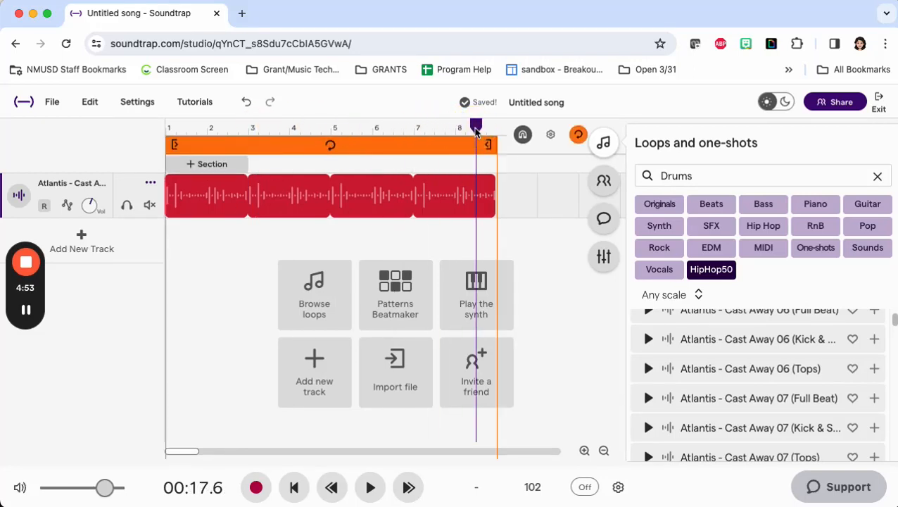
pyautogui.click(370, 487)
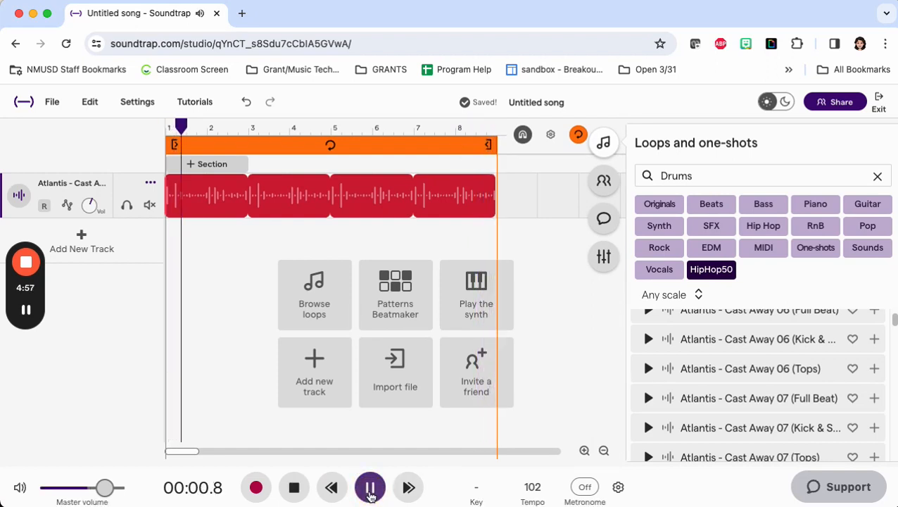
pyautogui.click(371, 494)
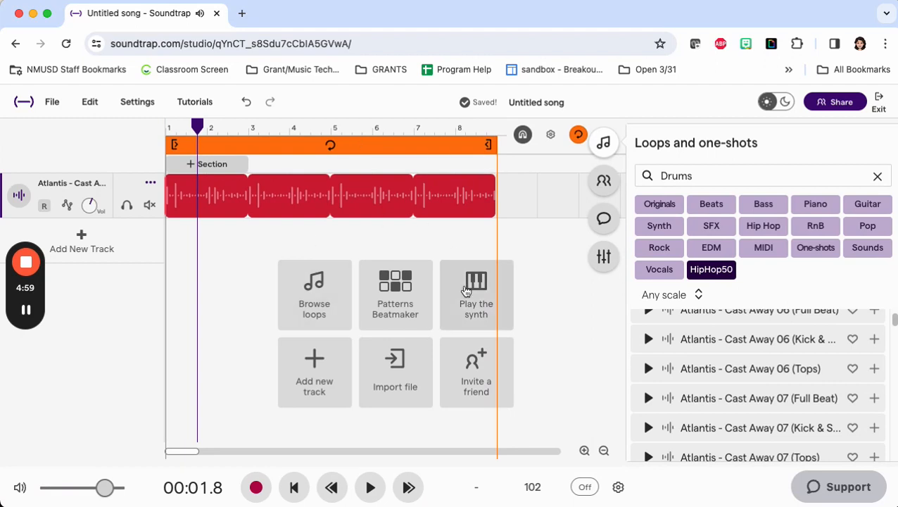
pyautogui.click(579, 136)
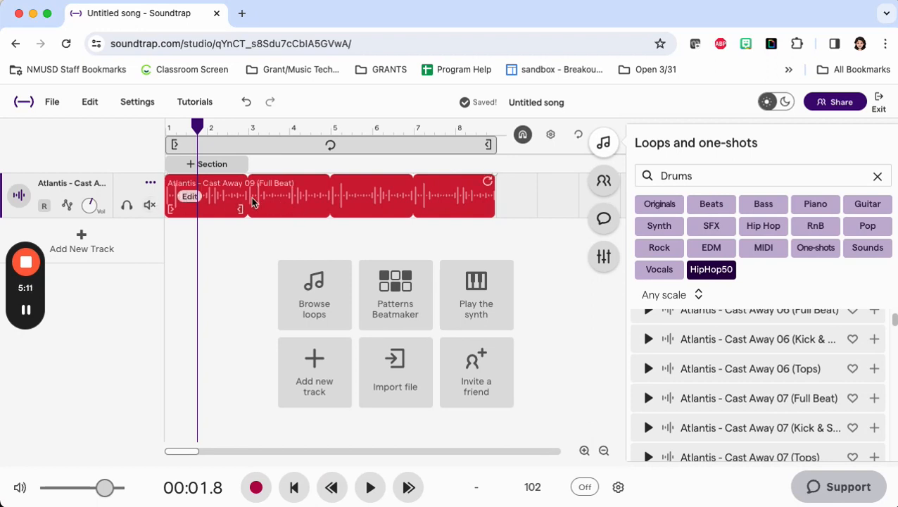
# Step: Rename the "Atlantis - Cast Away 09" track as "Drum"
pyautogui.click(152, 186)
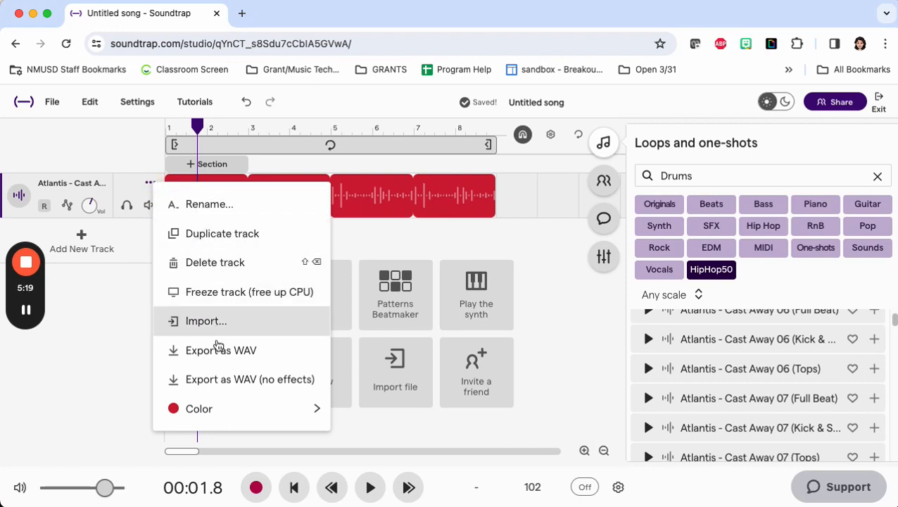
pyautogui.click(202, 207)
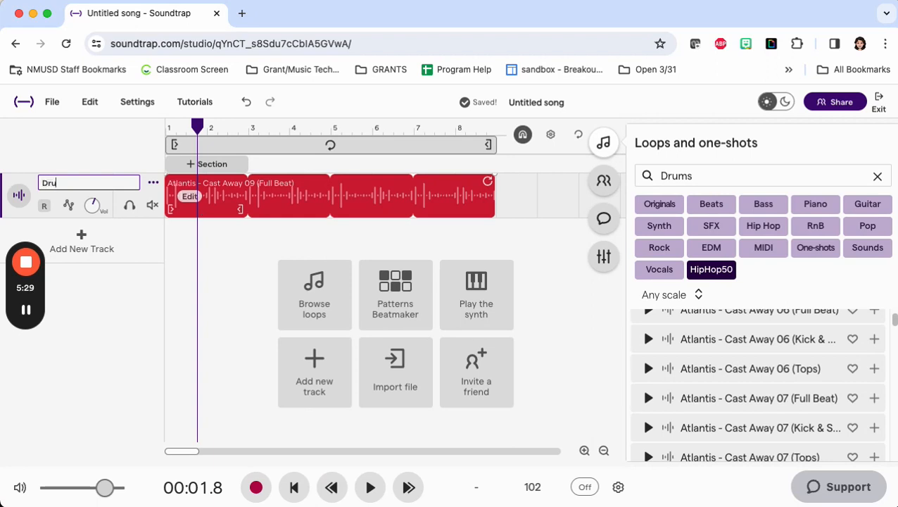
pyautogui.click(132, 372)
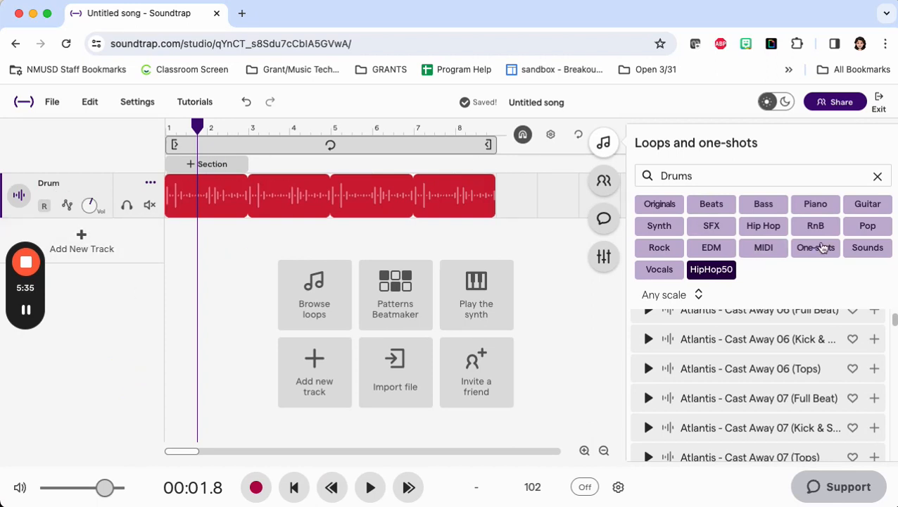
# Step: Clear the Drums filter and search the loop library for "upright bass"
pyautogui.click(878, 176)
pyautogui.click(782, 171)
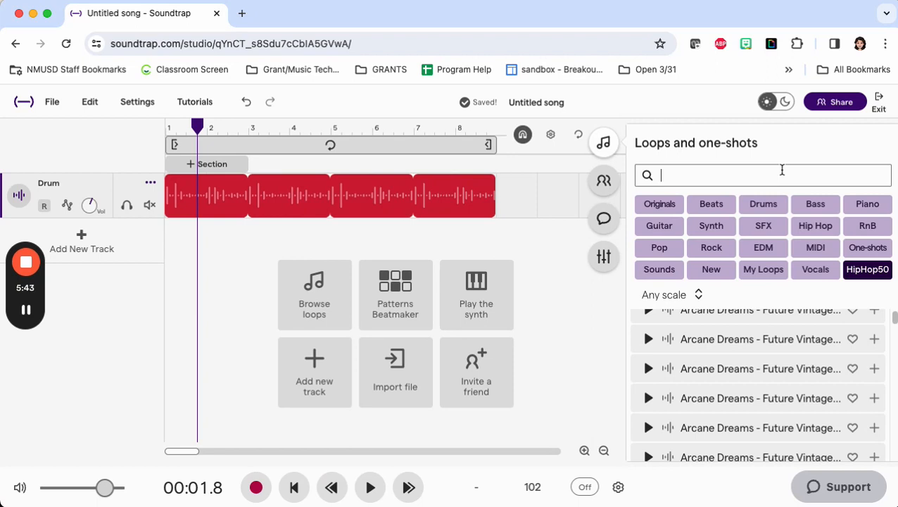
pyautogui.write('upr')
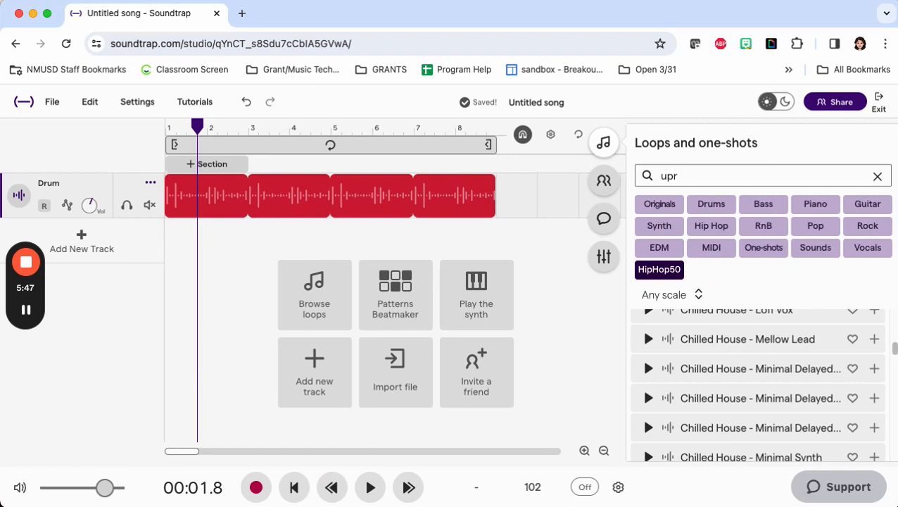
pyautogui.write('ight')
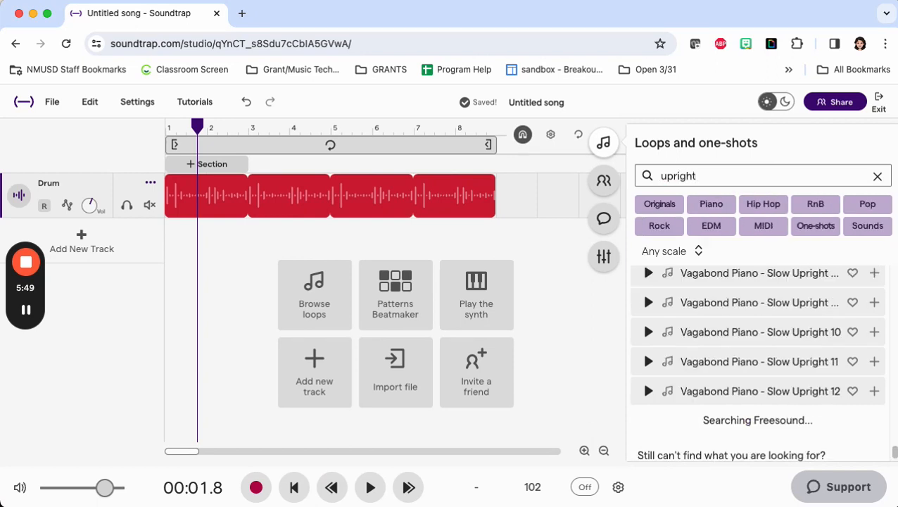
pyautogui.write(' bass')
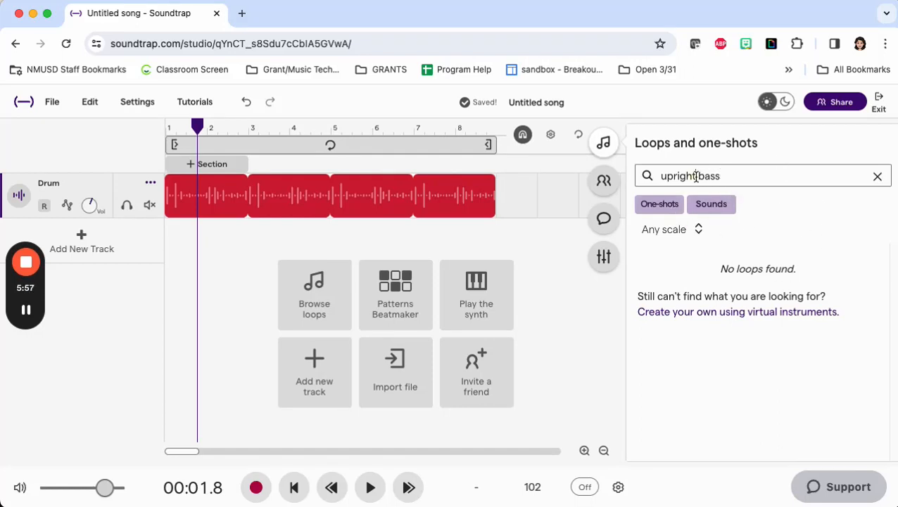
# Step: Discard the typed loop search and filter the library to the Bass category instead
pyautogui.moveTo(695, 176); pyautogui.dragTo(638, 176)
pyautogui.press('BackSpace')
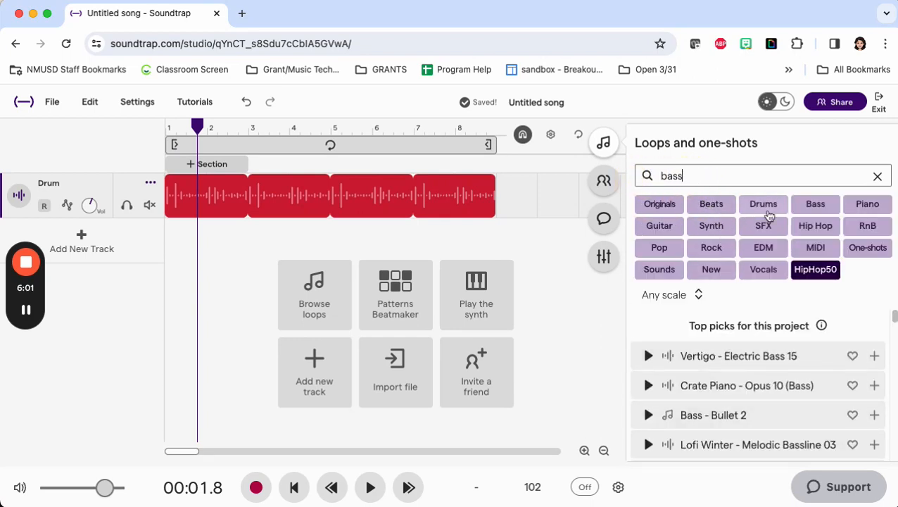
pyautogui.click(878, 176)
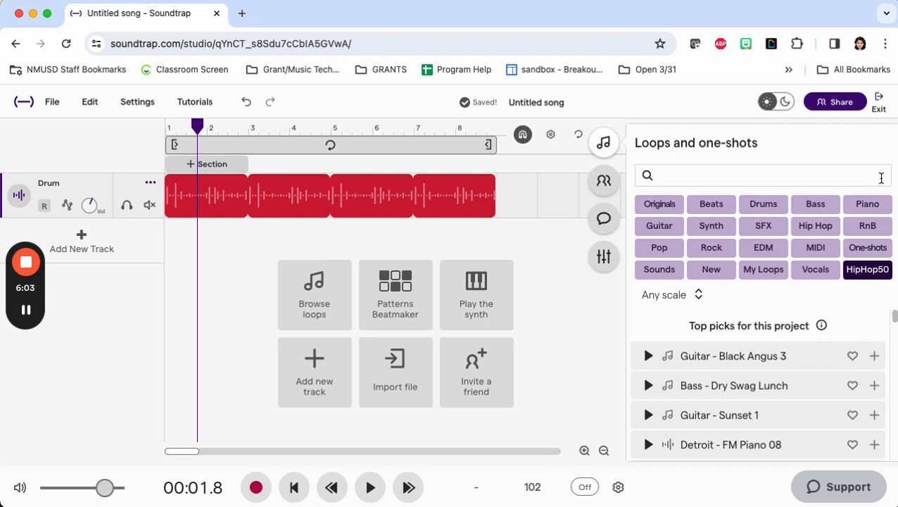
pyautogui.click(816, 203)
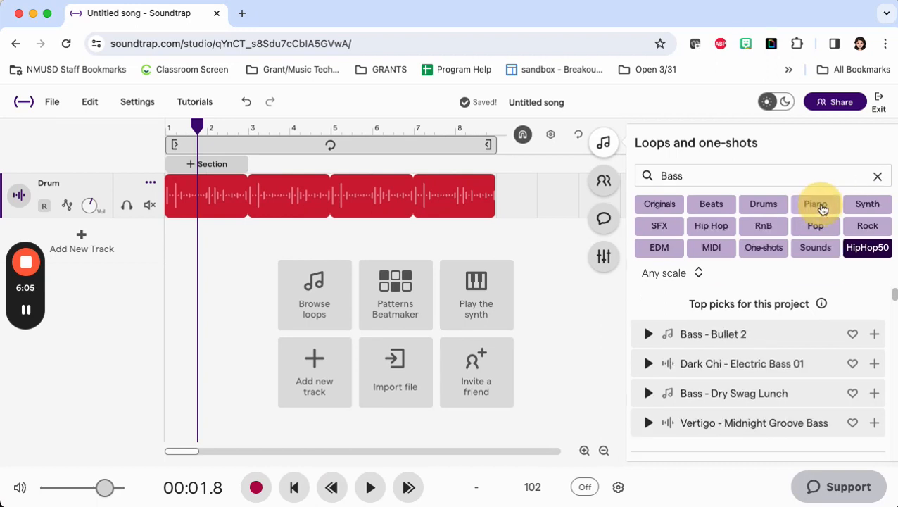
# Step: Preview the "Bass - Banzay 2" loop and place it on a new track below Drum at the start of the timeline
pyautogui.scroll(-10, 755, 369)
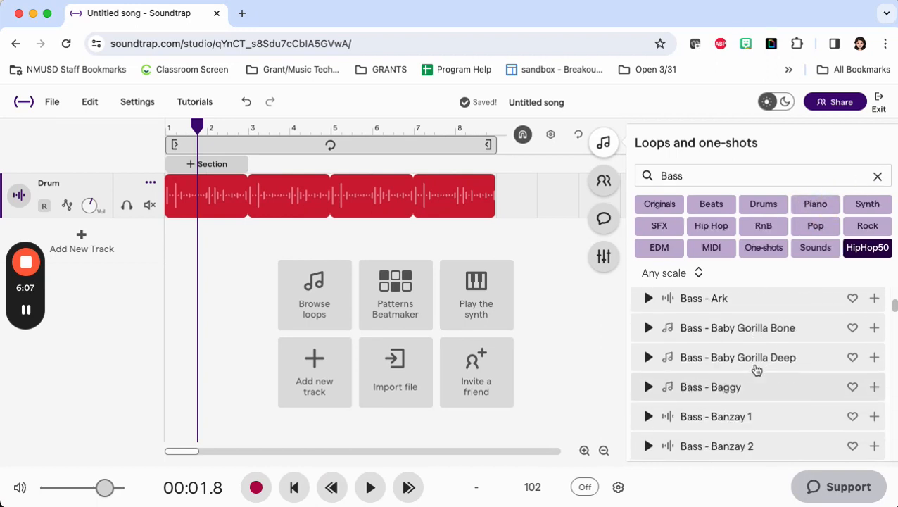
pyautogui.click(647, 346)
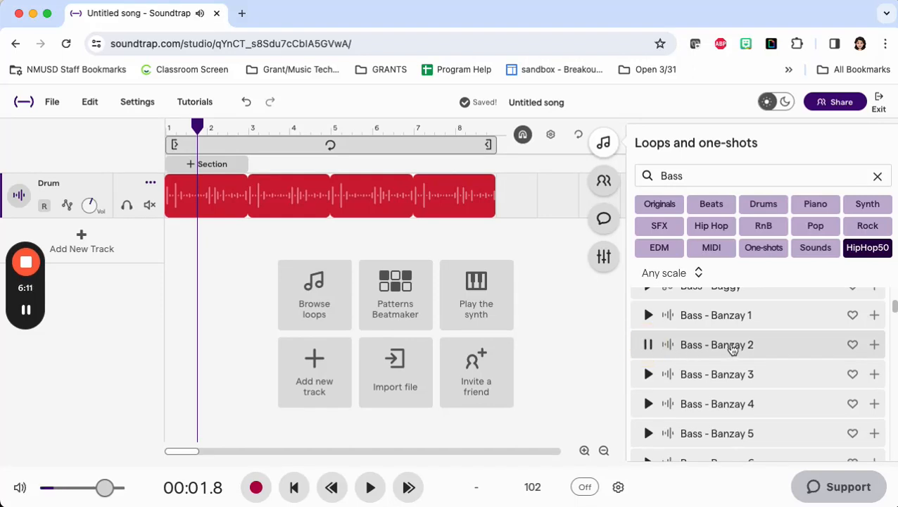
pyautogui.moveTo(727, 344); pyautogui.dragTo(170, 279)
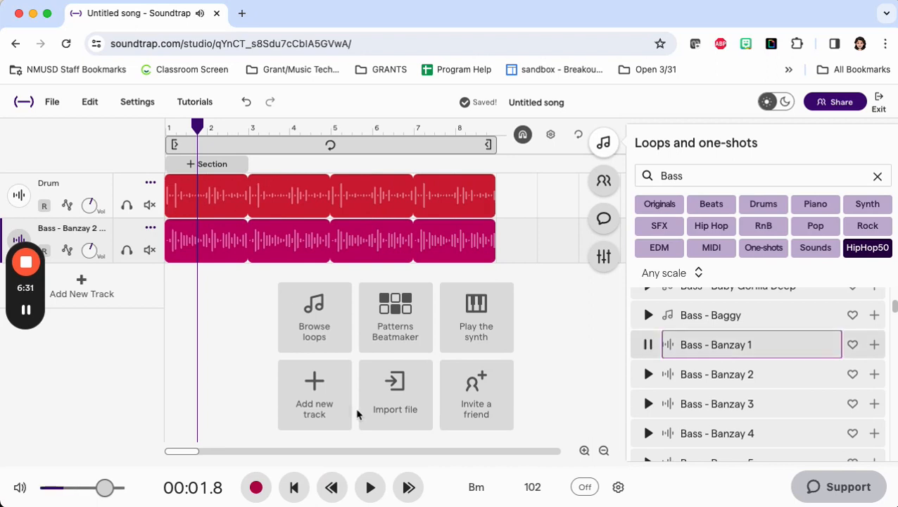
pyautogui.click(647, 344)
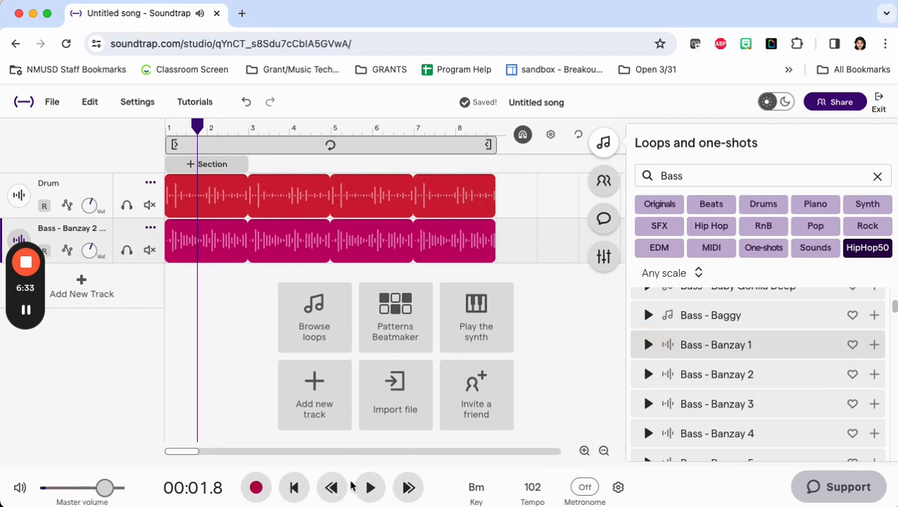
# Step: Play the drum and bass tracks together for a few seconds and pause playback
pyautogui.click(197, 126)
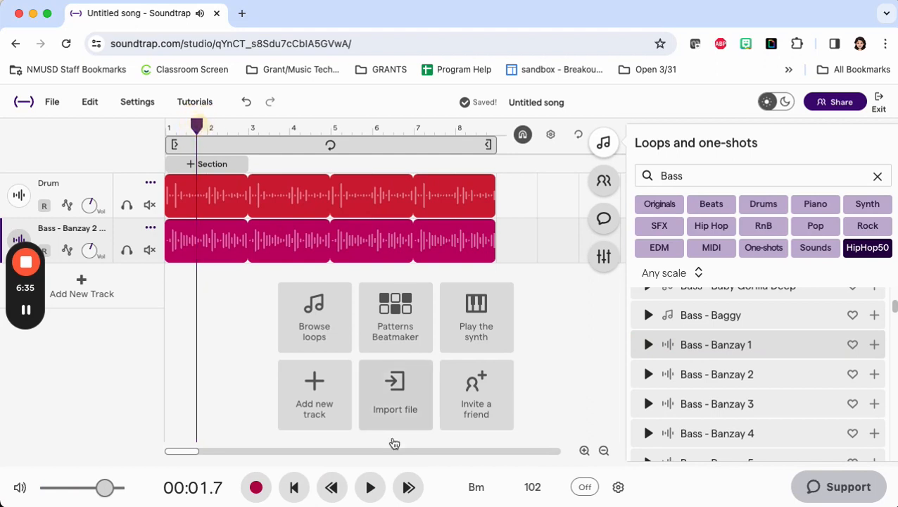
pyautogui.click(369, 491)
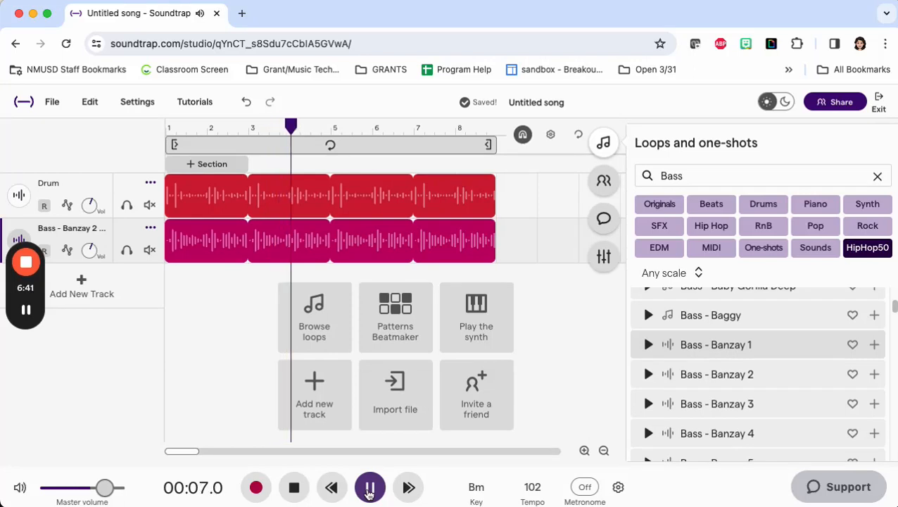
pyautogui.click(369, 492)
pyautogui.moveTo(38, 341)
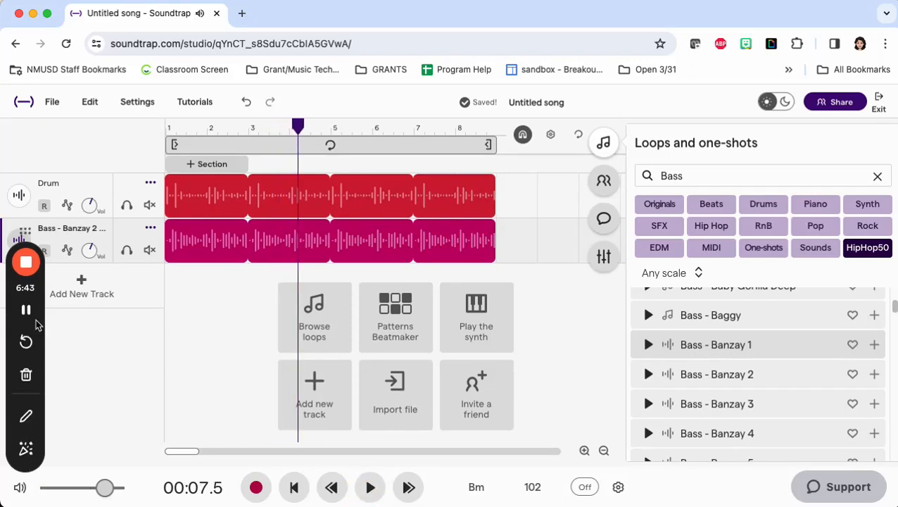
pyautogui.click(28, 415)
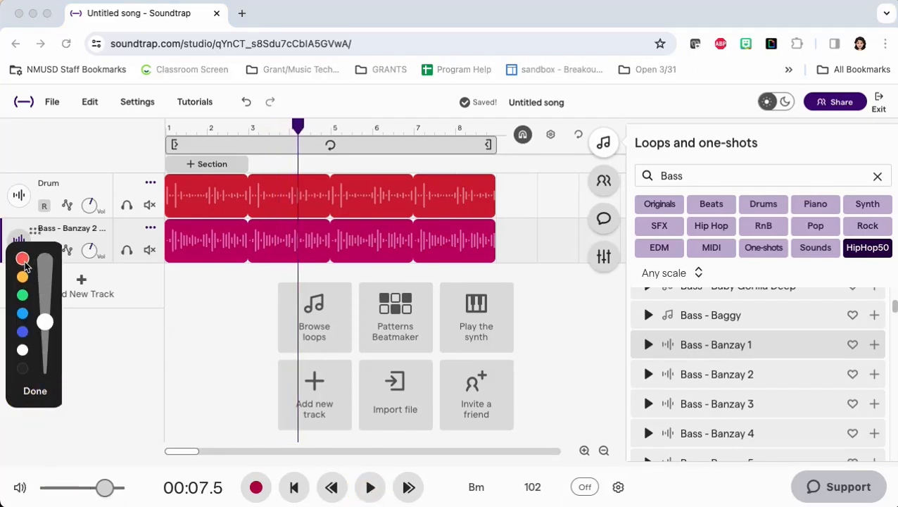
pyautogui.moveTo(538, 468)
pyautogui.mouseDown()
pyautogui.moveTo(505, 483)
pyautogui.moveTo(537, 454)
pyautogui.moveTo(510, 459)
pyautogui.mouseUp()
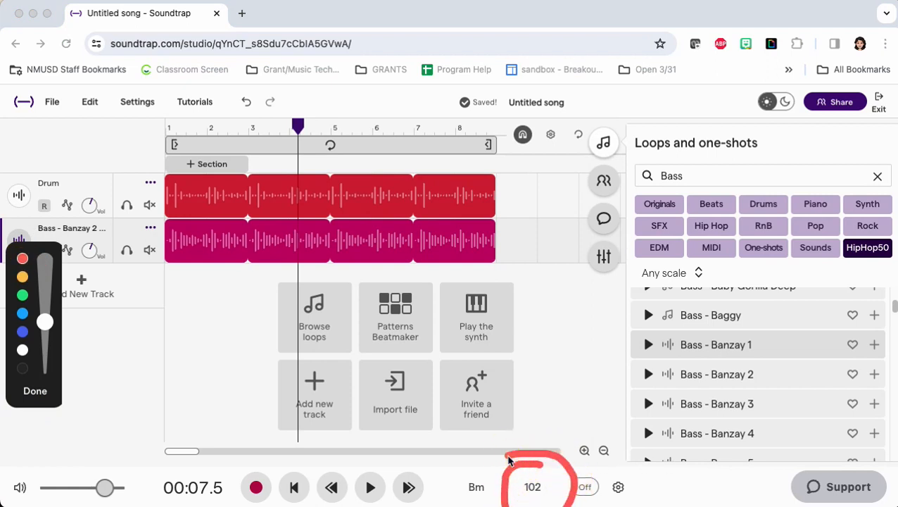
pyautogui.click(35, 391)
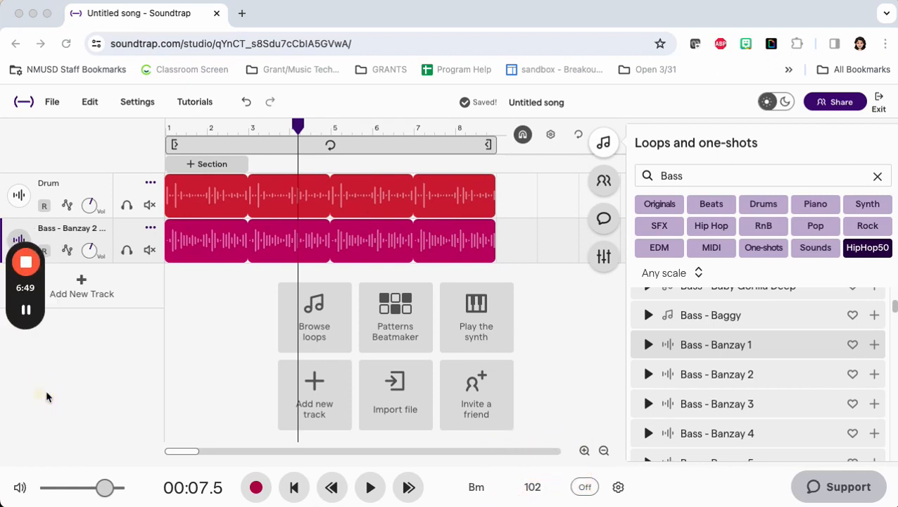
# Step: Set the project tempo to 200 BPM and adjust the existing audio to match it
pyautogui.click(533, 488)
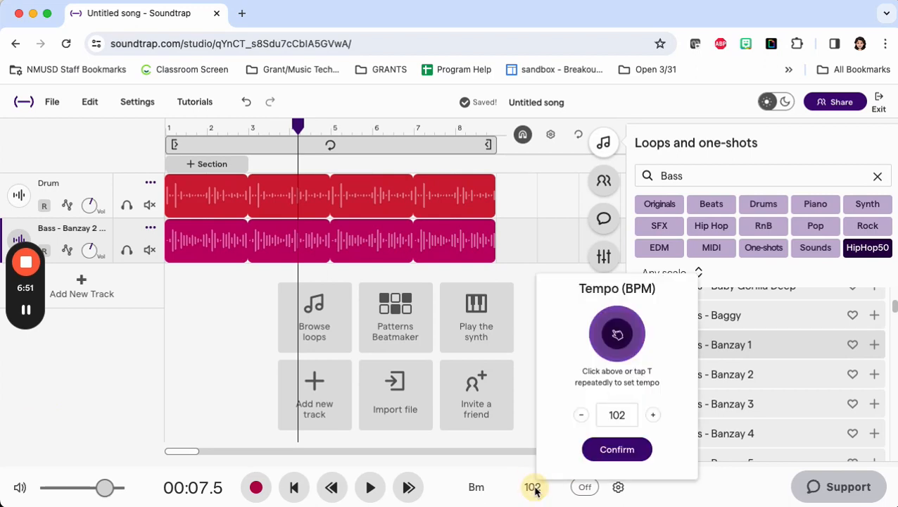
pyautogui.doubleClick(653, 416)
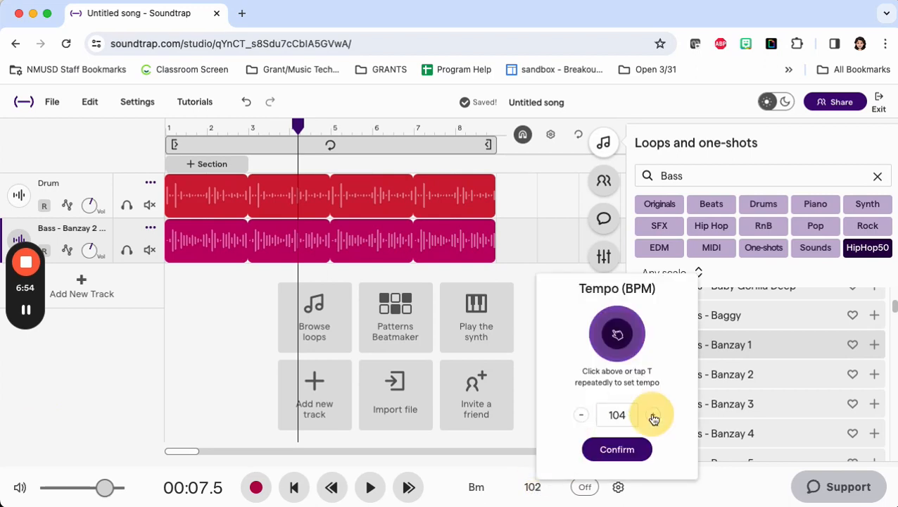
pyautogui.doubleClick(581, 415)
pyautogui.doubleClick(581, 415)
pyautogui.doubleClick(618, 416)
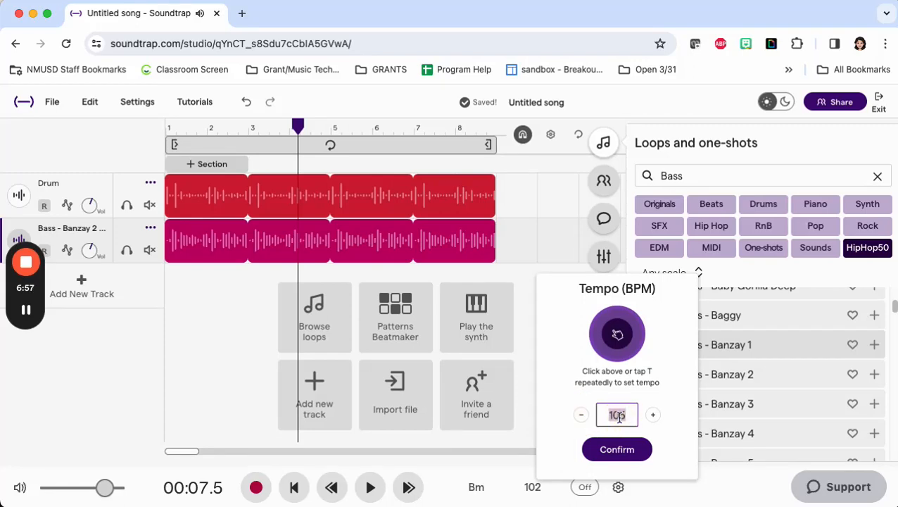
pyautogui.write('200')
pyautogui.click(613, 450)
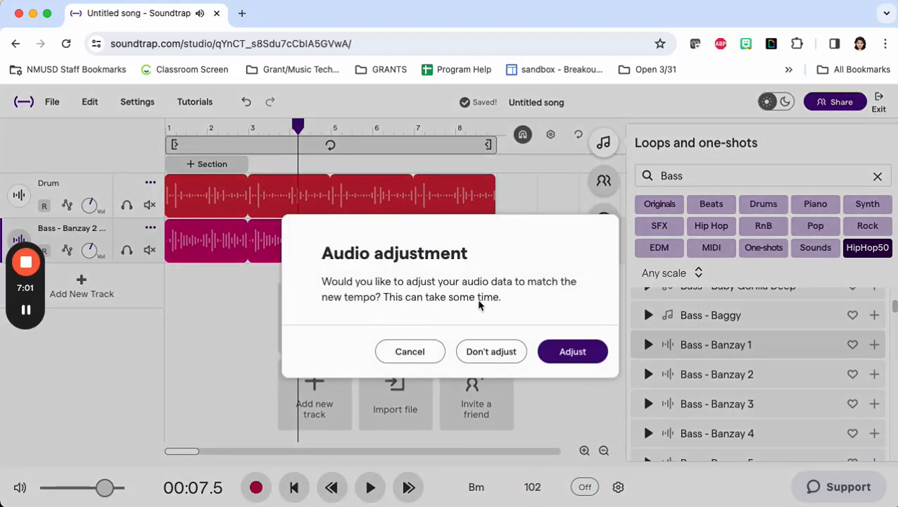
pyautogui.click(570, 349)
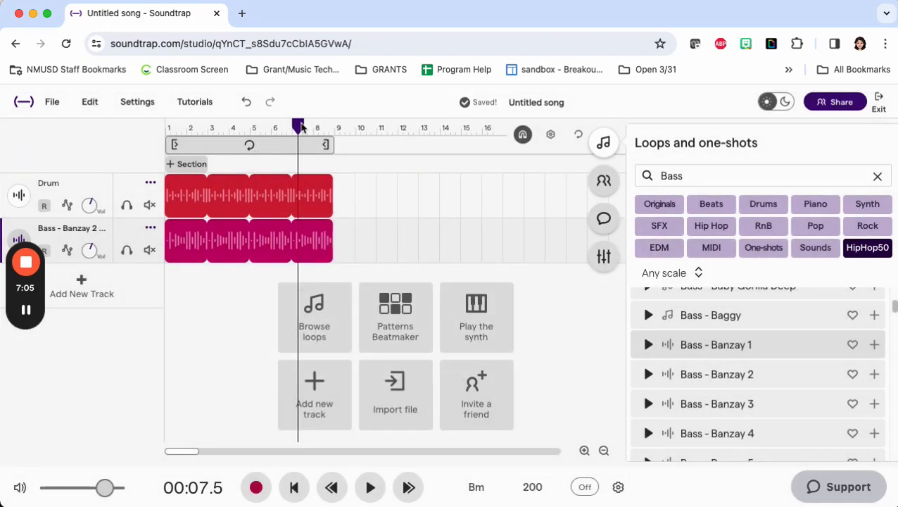
# Step: Move the playhead back near the start, set the project tempo to 150 BPM and adjust the existing audio to match it
pyautogui.moveTo(297, 125); pyautogui.dragTo(181, 125)
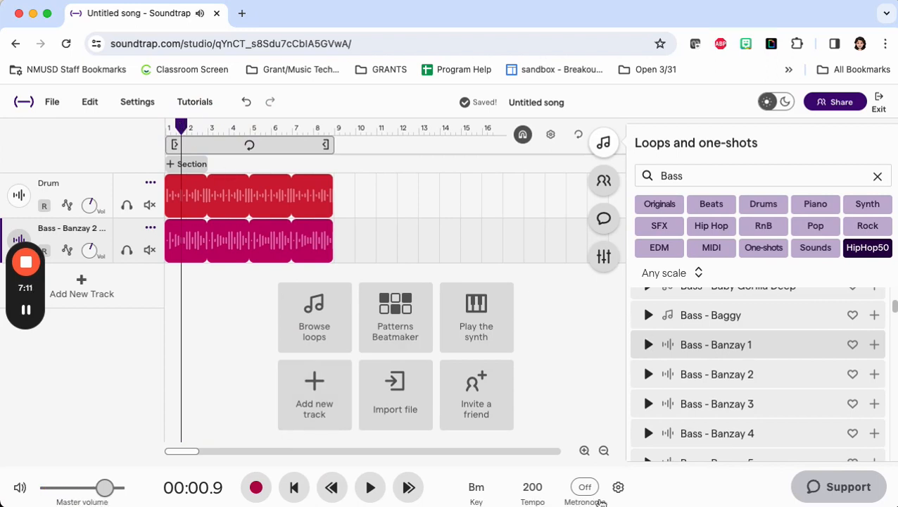
pyautogui.click(533, 487)
pyautogui.doubleClick(610, 415)
pyautogui.write('1')
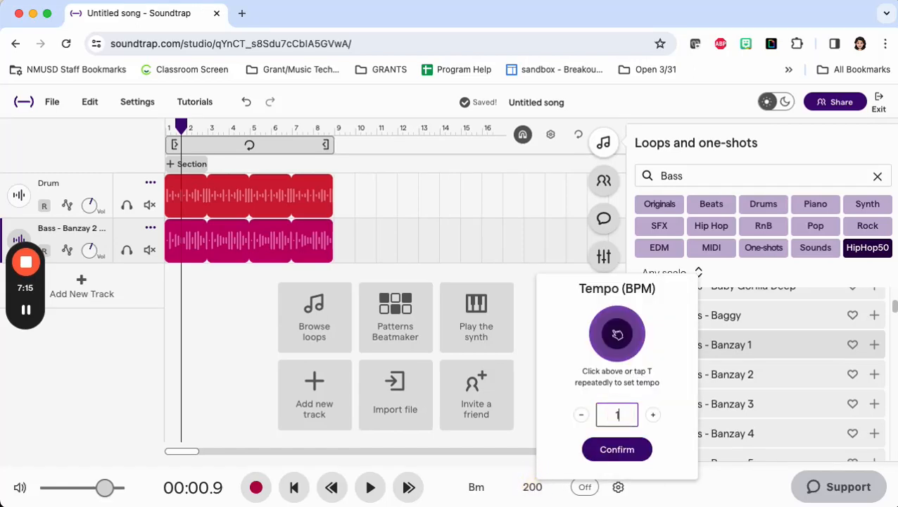
pyautogui.write('50')
pyautogui.click(616, 450)
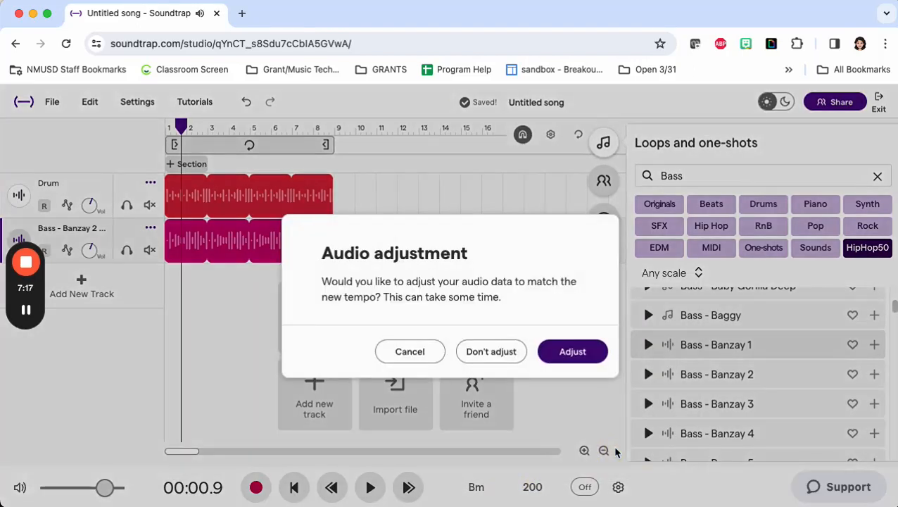
pyautogui.click(565, 352)
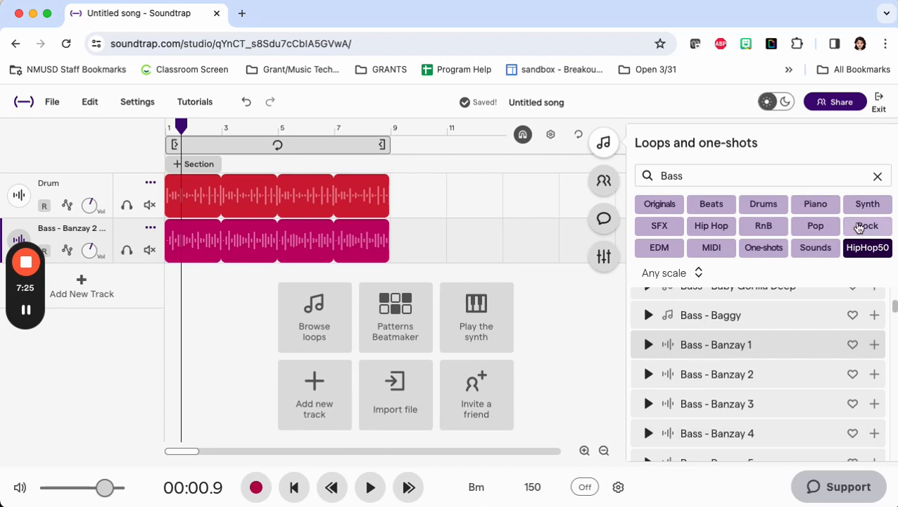
# Step: Clear the Bass filter from the loop library and close the library
pyautogui.click(878, 176)
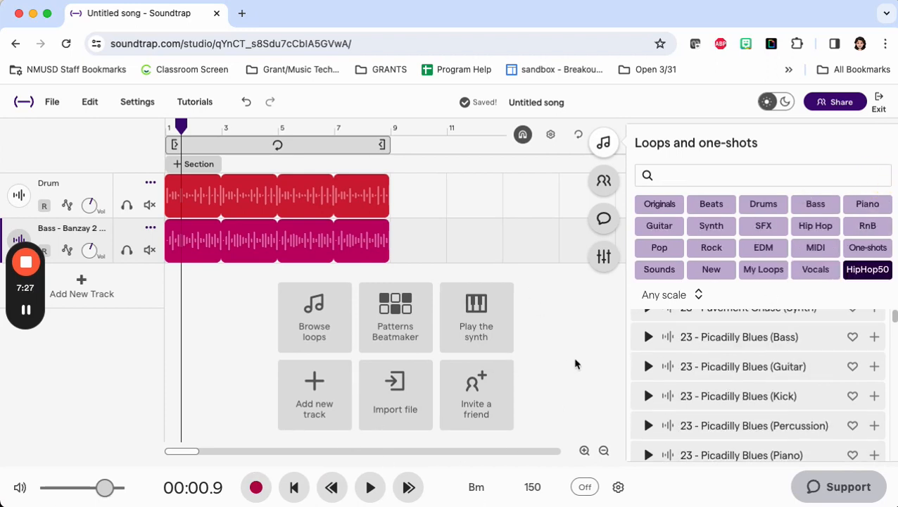
pyautogui.click(559, 323)
pyautogui.click(518, 105)
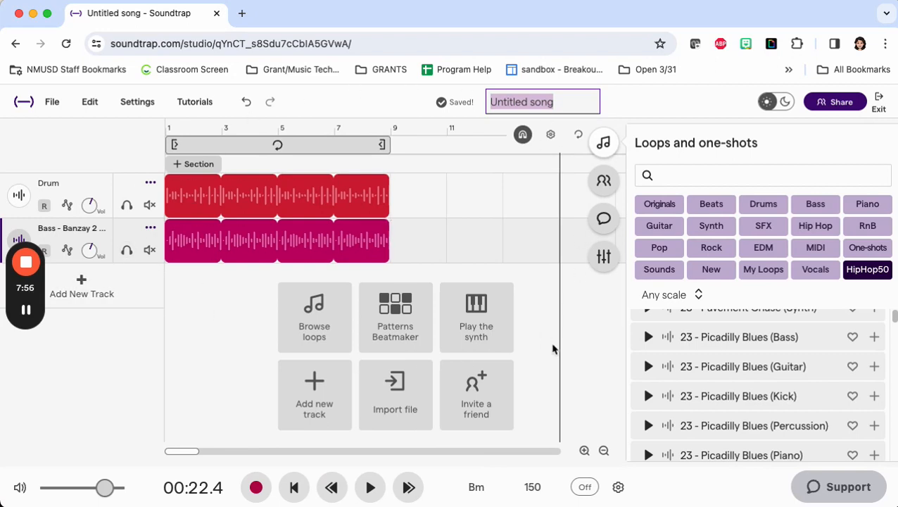
pyautogui.click(604, 142)
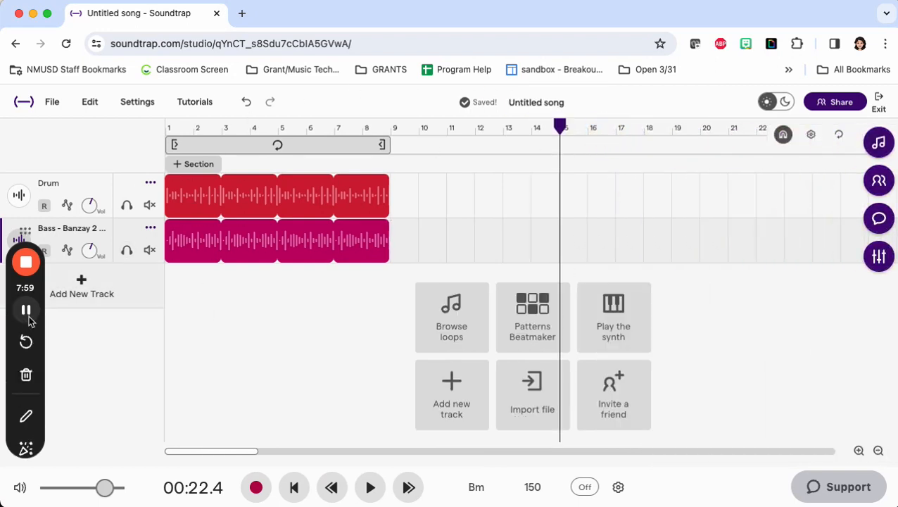
pyautogui.click(24, 417)
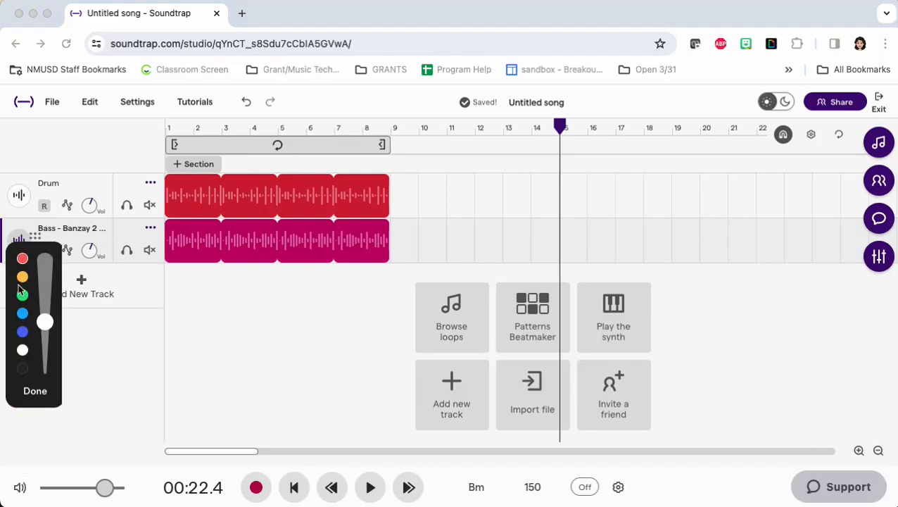
pyautogui.click(23, 258)
pyautogui.moveTo(852, 125)
pyautogui.mouseDown()
pyautogui.moveTo(809, 133)
pyautogui.moveTo(860, 41)
pyautogui.moveTo(842, 129)
pyautogui.mouseUp()
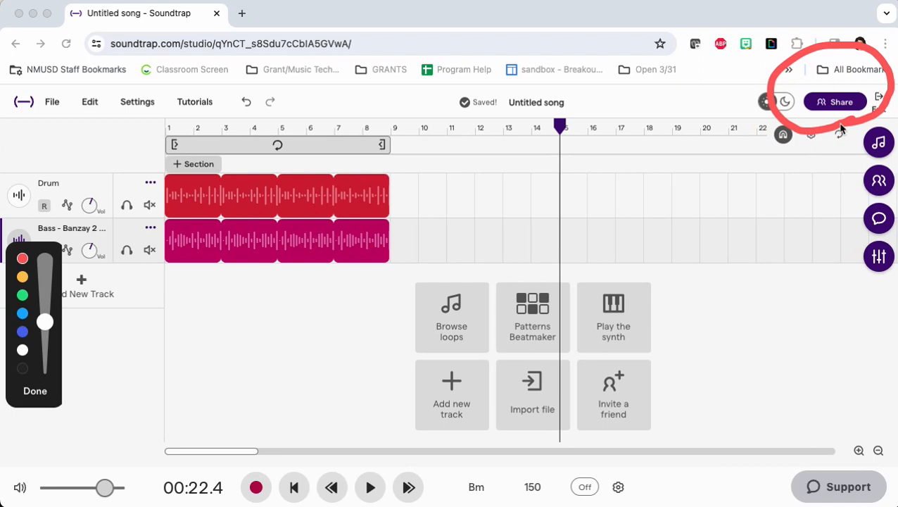
pyautogui.click(35, 391)
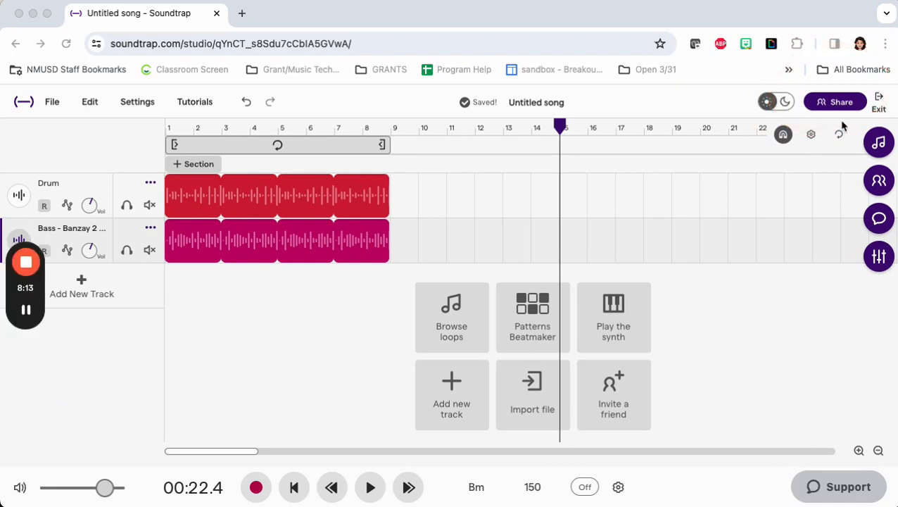
# Step: Look up a collaborator by part of a name in the song's sharing dialog and close it without inviting anyone
pyautogui.click(830, 102)
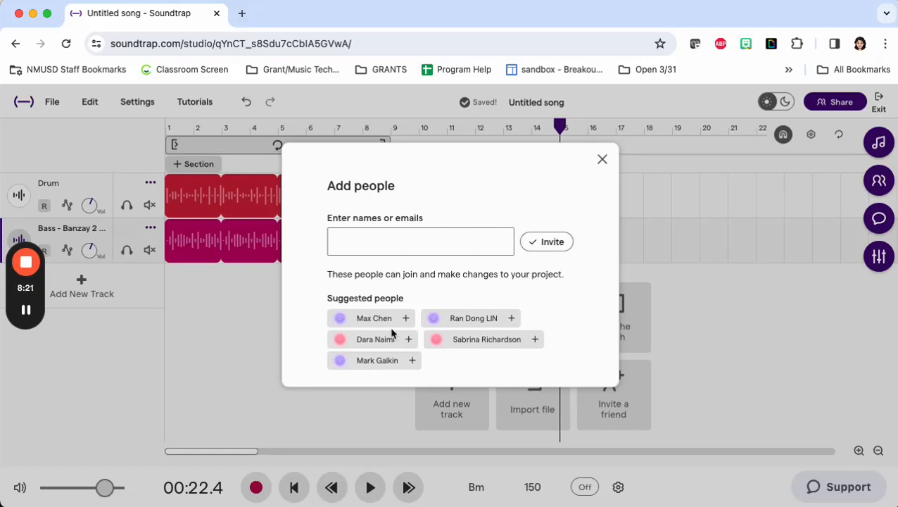
pyautogui.click(409, 240)
pyautogui.write('bri')
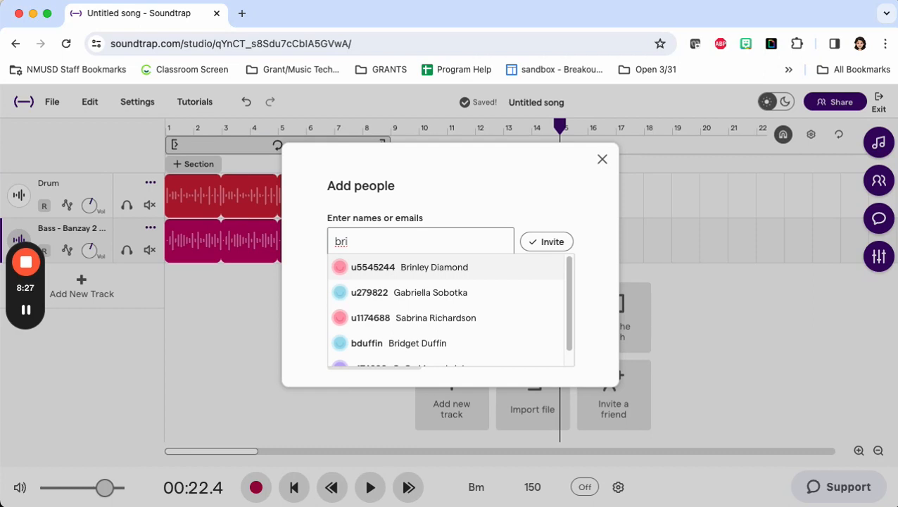
pyautogui.scroll(-1, 388, 361)
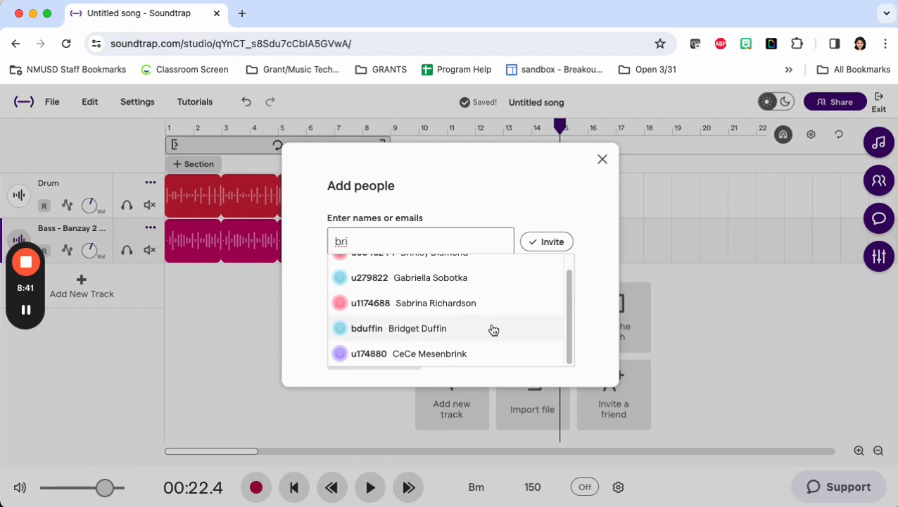
pyautogui.click(602, 160)
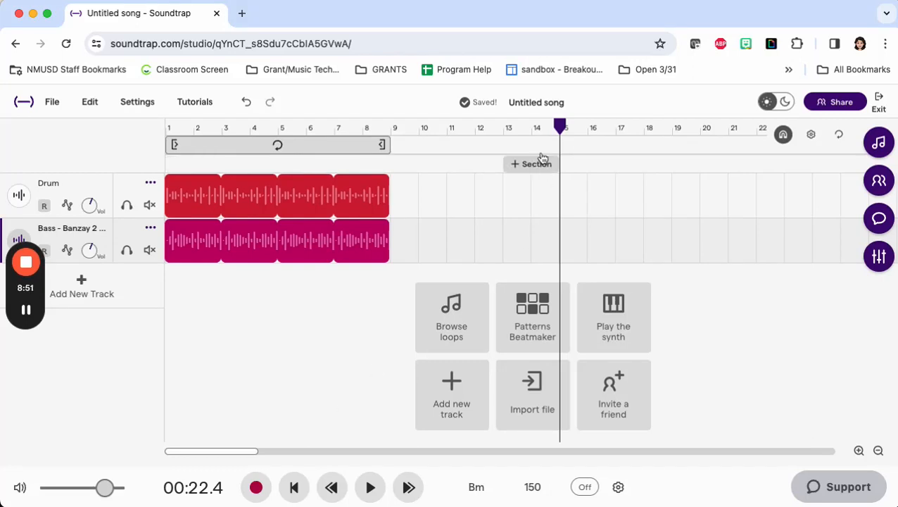
# Step: Rename the song as "Test Run"
pyautogui.click(539, 102)
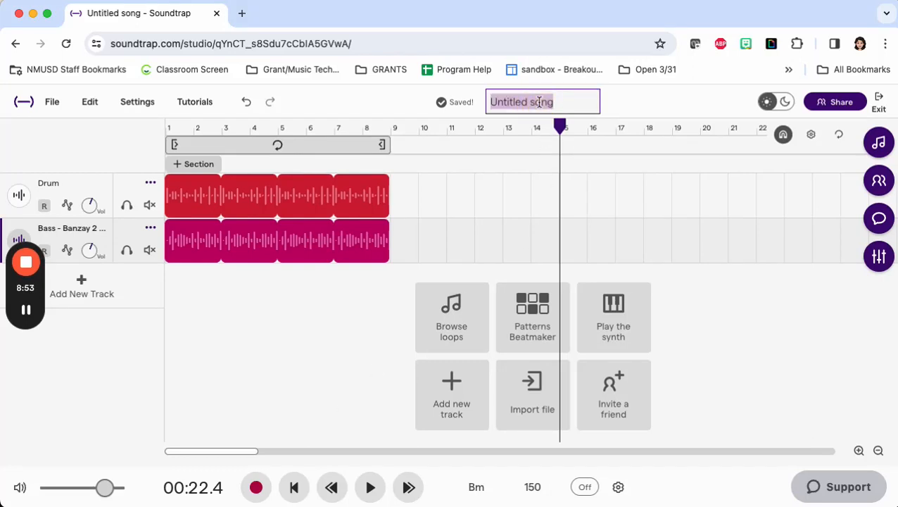
pyautogui.write('Te')
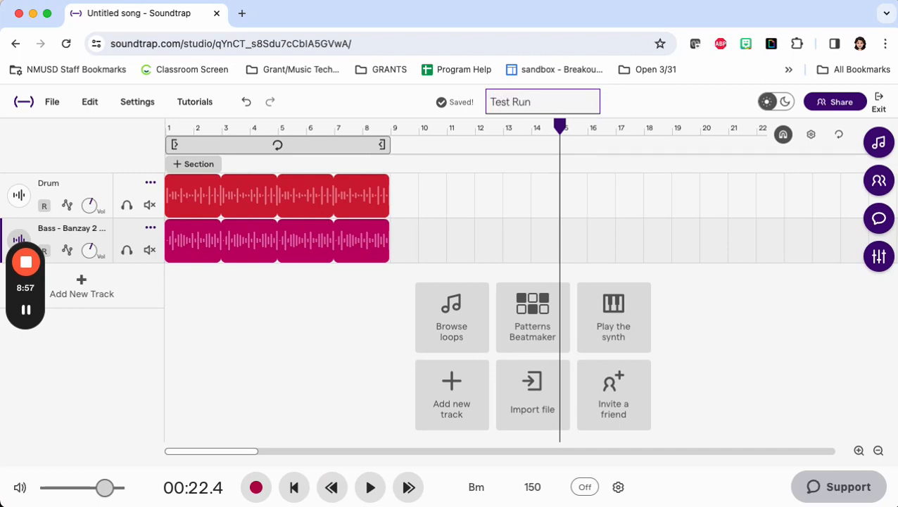
pyautogui.write('st Run')
pyautogui.click(648, 102)
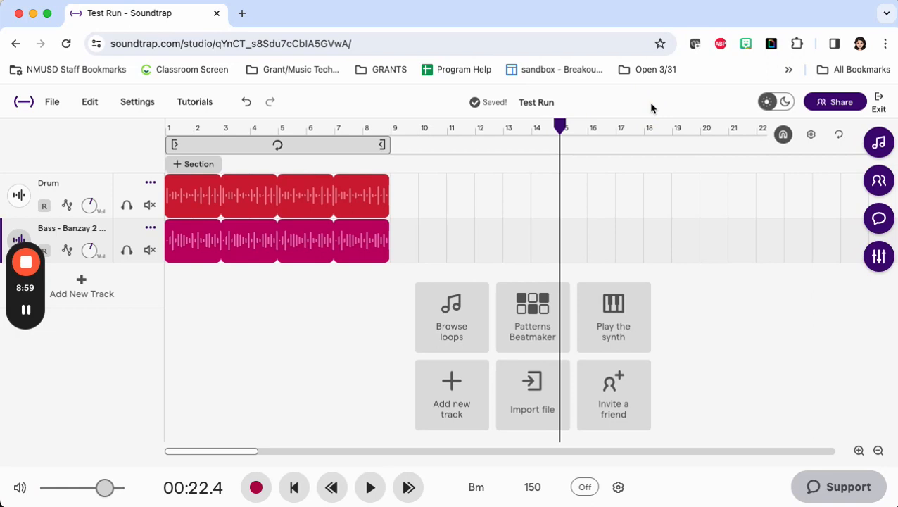
pyautogui.moveTo(34, 304)
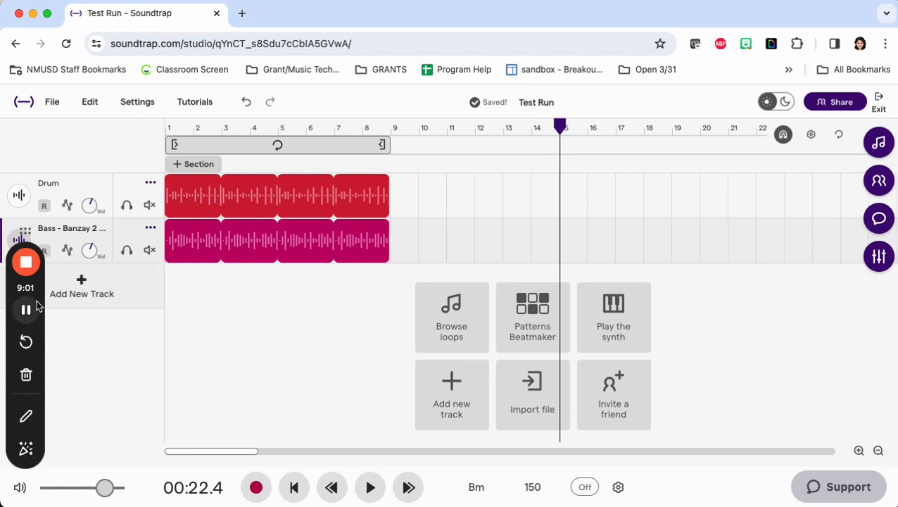
pyautogui.click(27, 418)
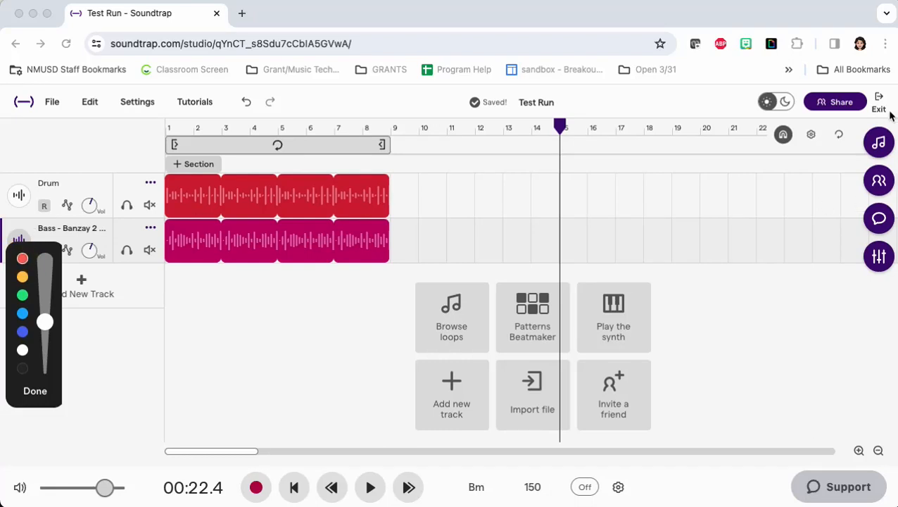
pyautogui.moveTo(890, 110)
pyautogui.mouseDown()
pyautogui.moveTo(863, 93)
pyautogui.moveTo(867, 131)
pyautogui.moveTo(869, 67)
pyautogui.mouseUp()
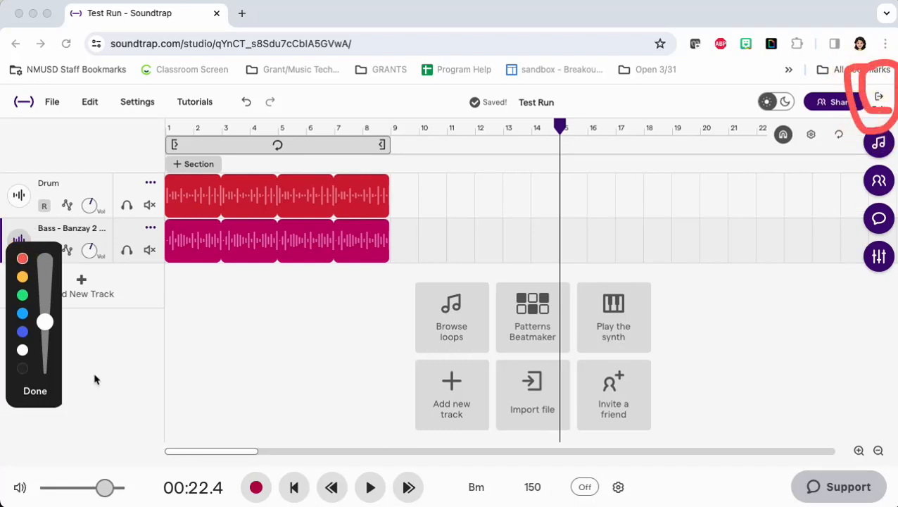
pyautogui.click(35, 391)
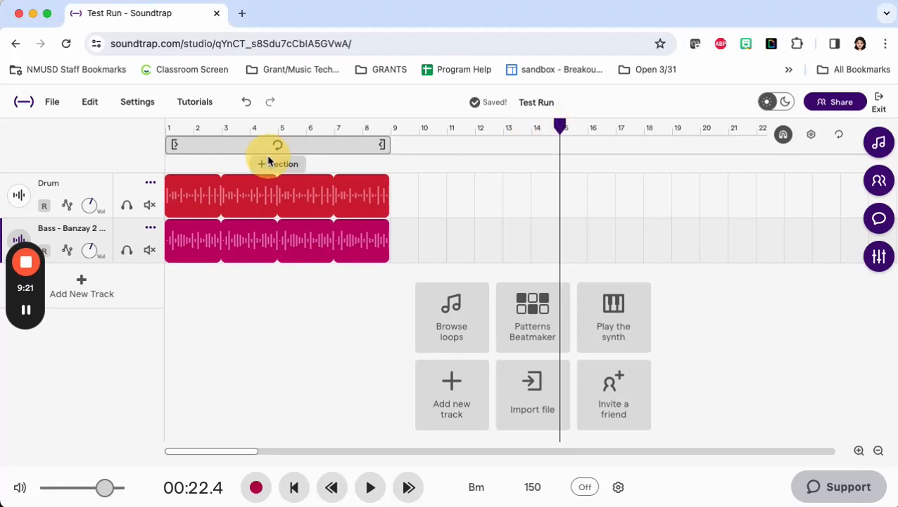
# Step: Place the playhead at bar 5 and move the bass region so that it starts there
pyautogui.click(278, 135)
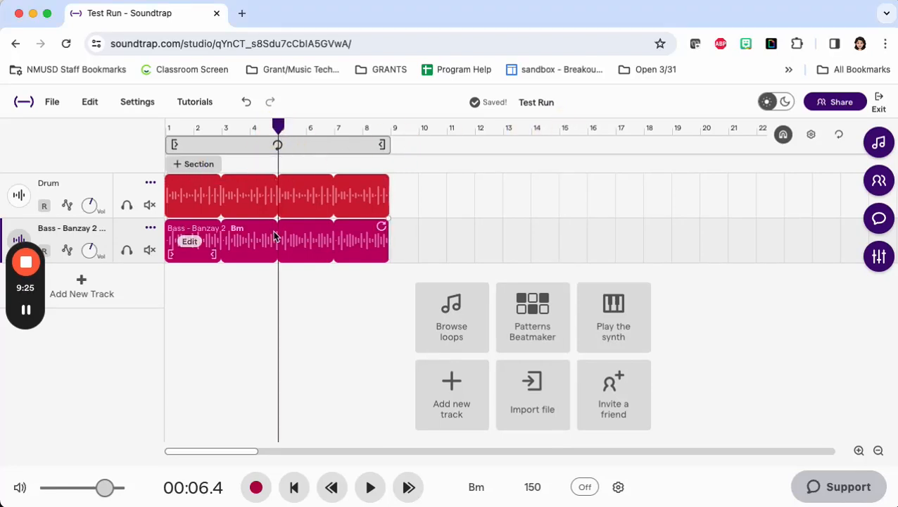
pyautogui.moveTo(301, 247); pyautogui.dragTo(414, 242)
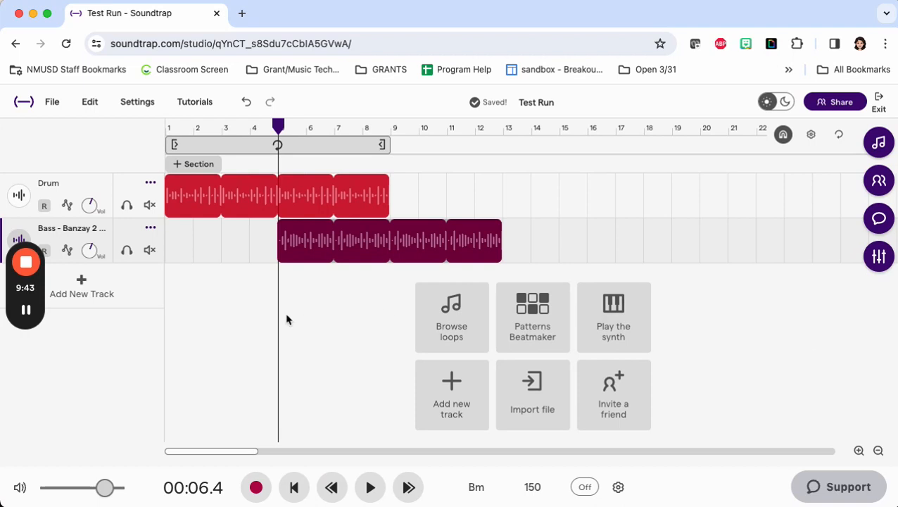
pyautogui.click(277, 121)
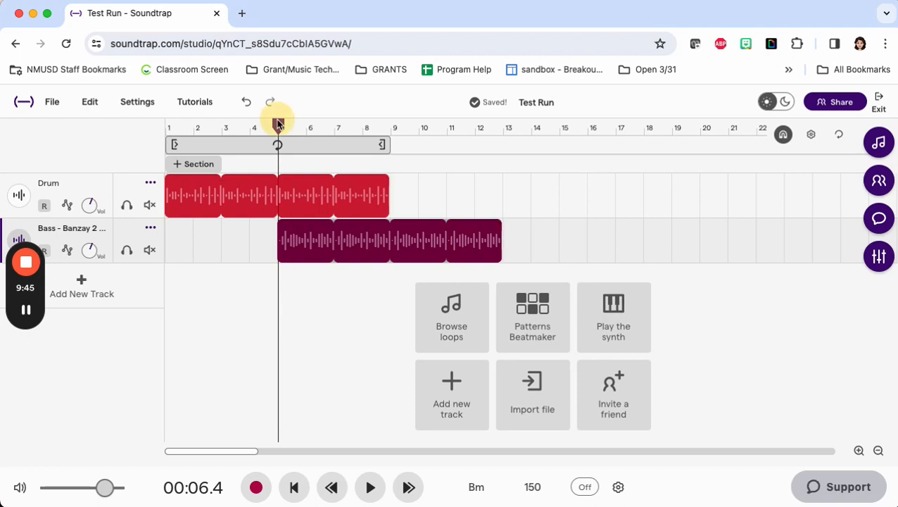
pyautogui.moveTo(277, 124)
pyautogui.mouseDown()
pyautogui.moveTo(305, 124)
pyautogui.moveTo(278, 124)
pyautogui.mouseUp()
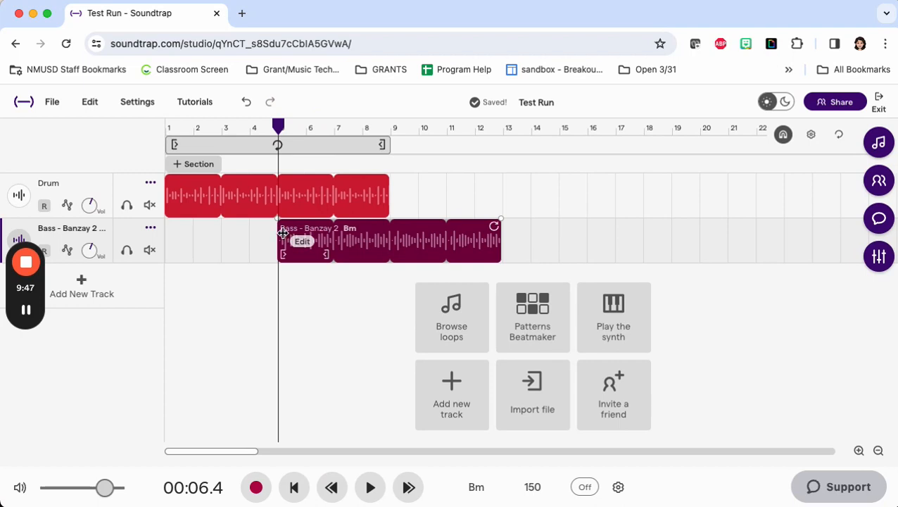
# Step: View the song's comments, close them and select the region on the Drum track
pyautogui.click(881, 222)
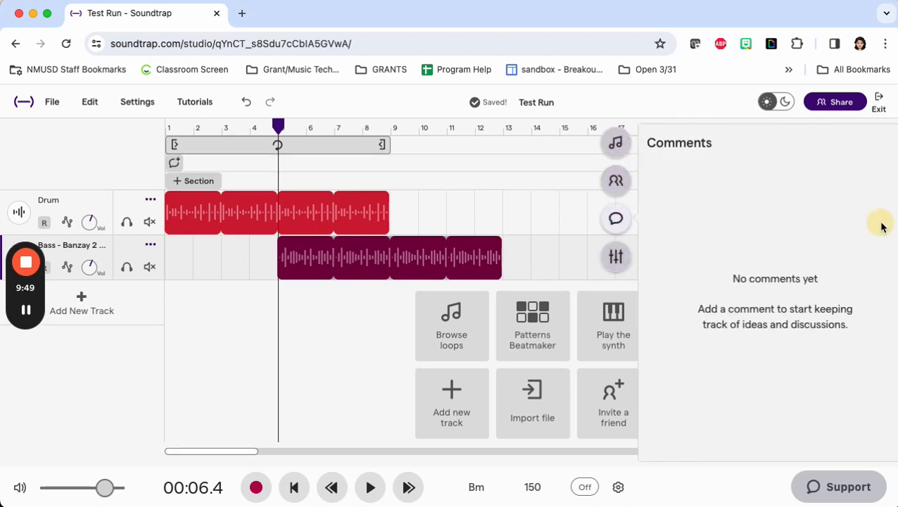
pyautogui.click(607, 220)
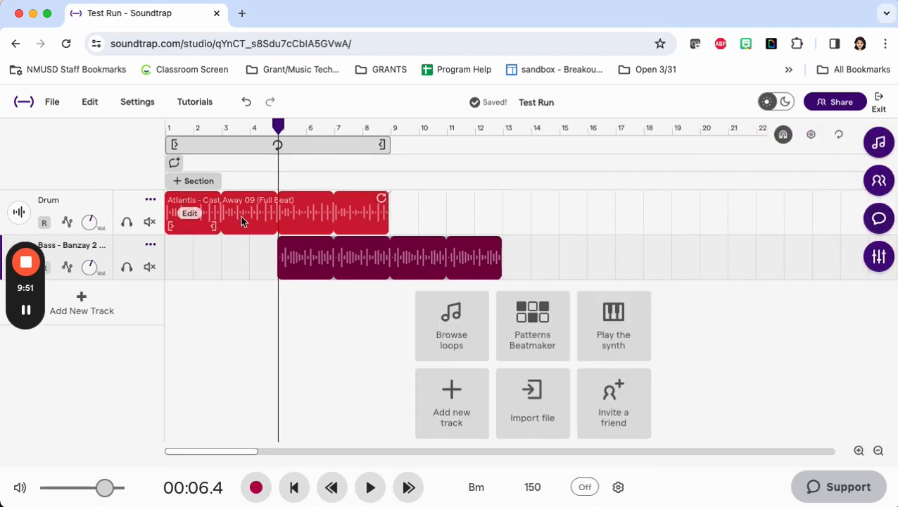
pyautogui.click(279, 219)
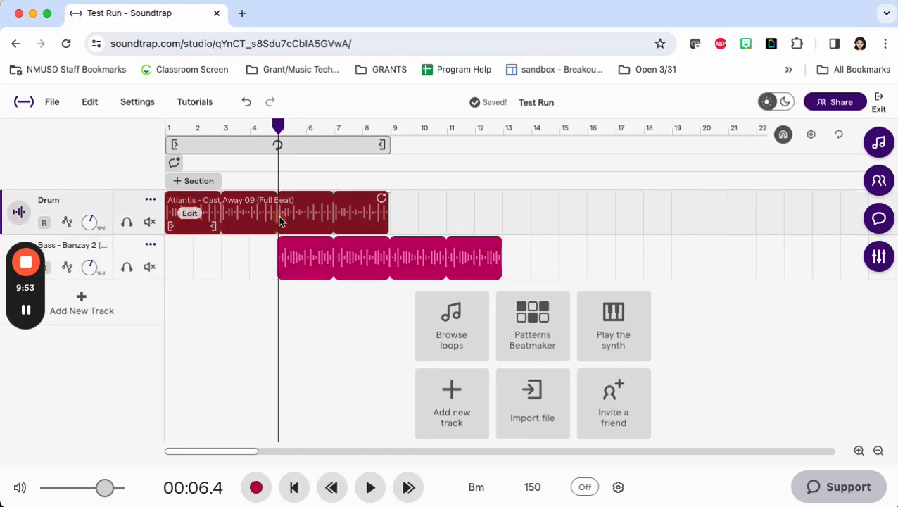
pyautogui.rightClick(279, 220)
pyautogui.click(279, 221)
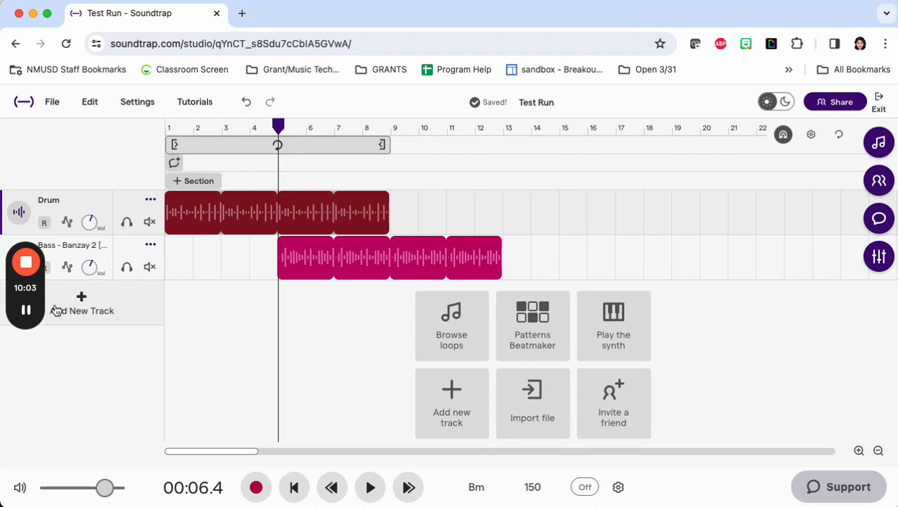
pyautogui.click(26, 414)
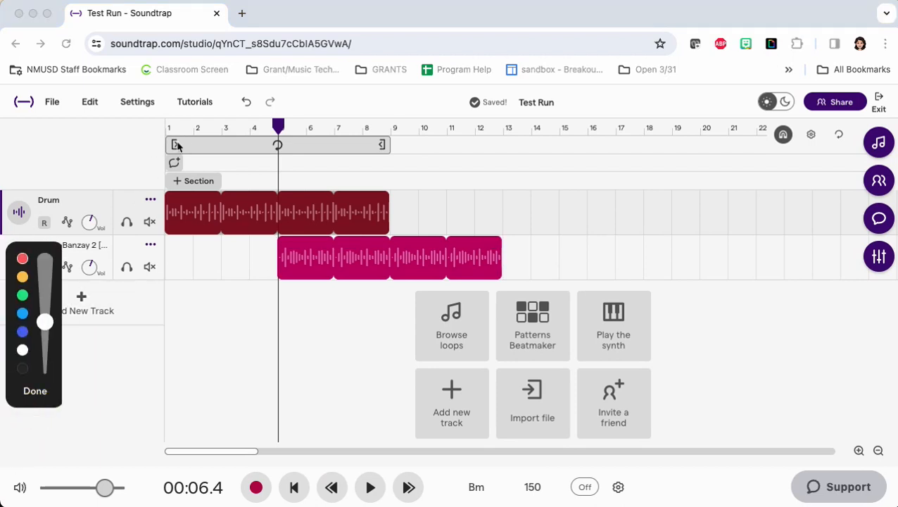
pyautogui.moveTo(190, 145)
pyautogui.mouseDown()
pyautogui.moveTo(181, 141)
pyautogui.moveTo(201, 144)
pyautogui.moveTo(123, 163)
pyautogui.mouseUp()
pyautogui.click(34, 391)
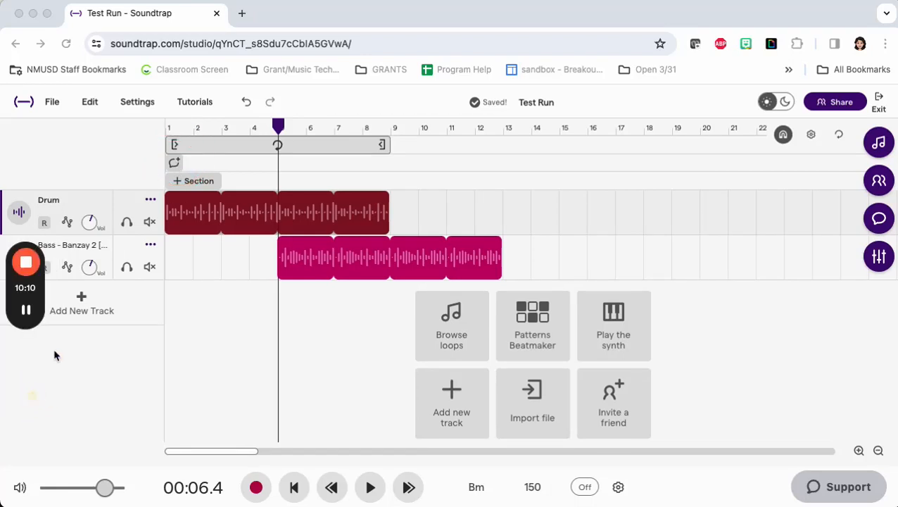
# Step: Open a new timeline comment at 00:00 and cancel it without entering text
pyautogui.click(174, 164)
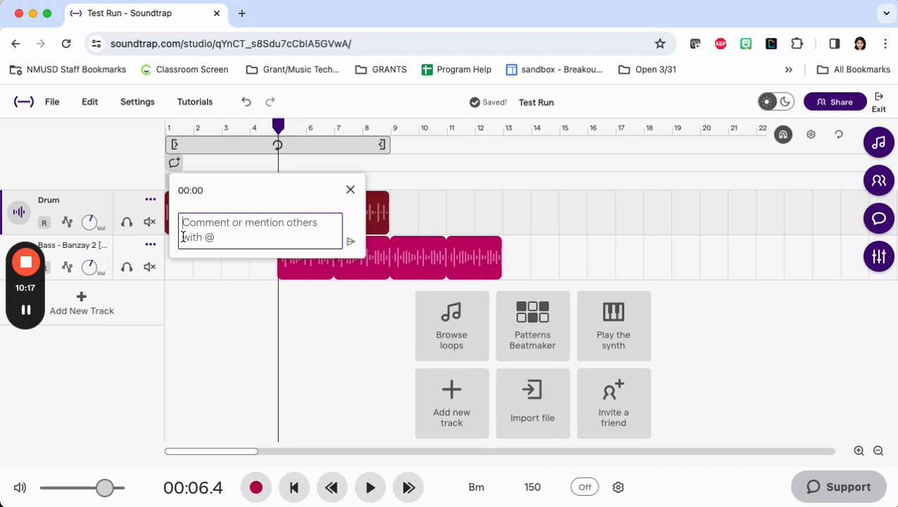
pyautogui.click(350, 191)
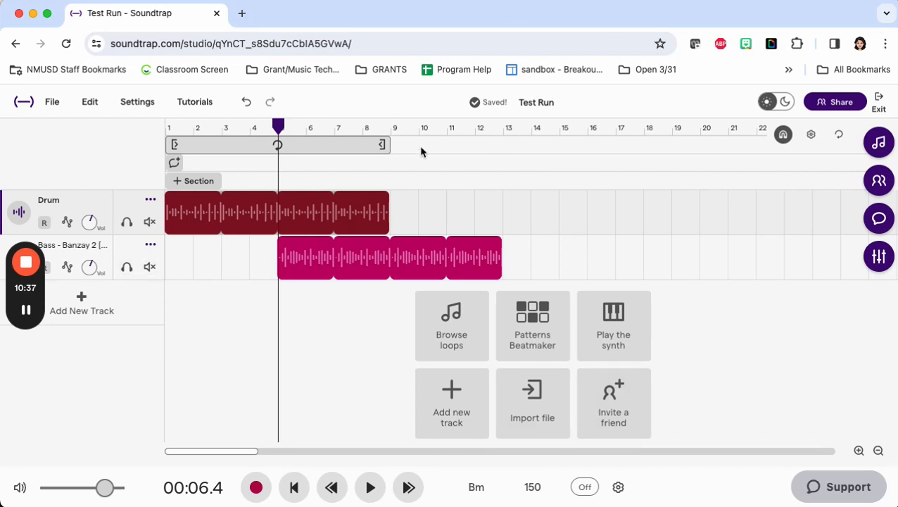
# Step: Move the bass region back to the start of the timeline and shorten the Drum loop to a single repetition
pyautogui.click(403, 262)
pyautogui.moveTo(402, 262); pyautogui.dragTo(295, 268)
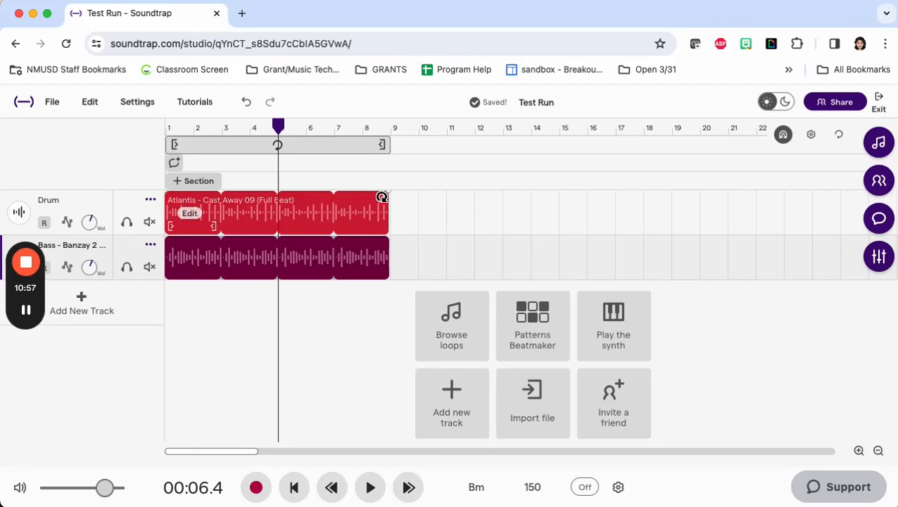
pyautogui.moveTo(382, 198); pyautogui.dragTo(182, 213)
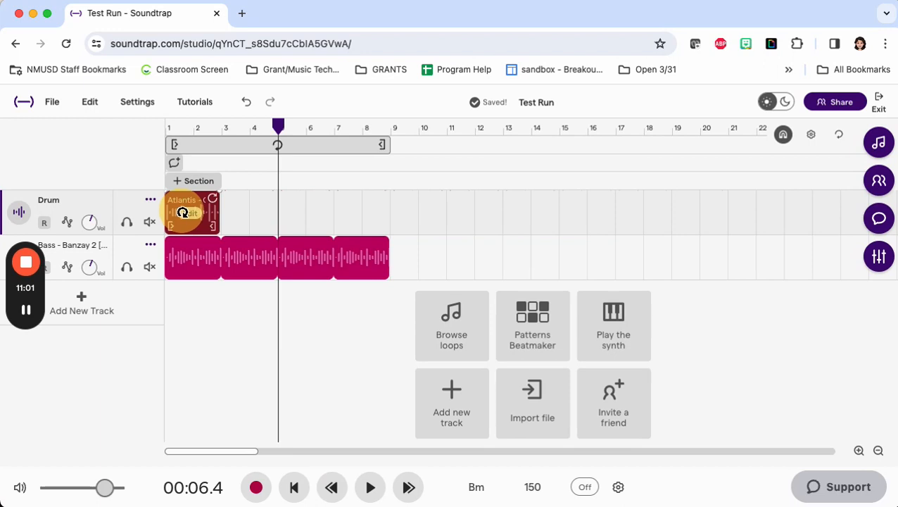
# Step: Shorten the looped bass region to a single repetition, ending at the start of bar 3
pyautogui.click(382, 242)
pyautogui.moveTo(381, 242); pyautogui.dragTo(208, 244)
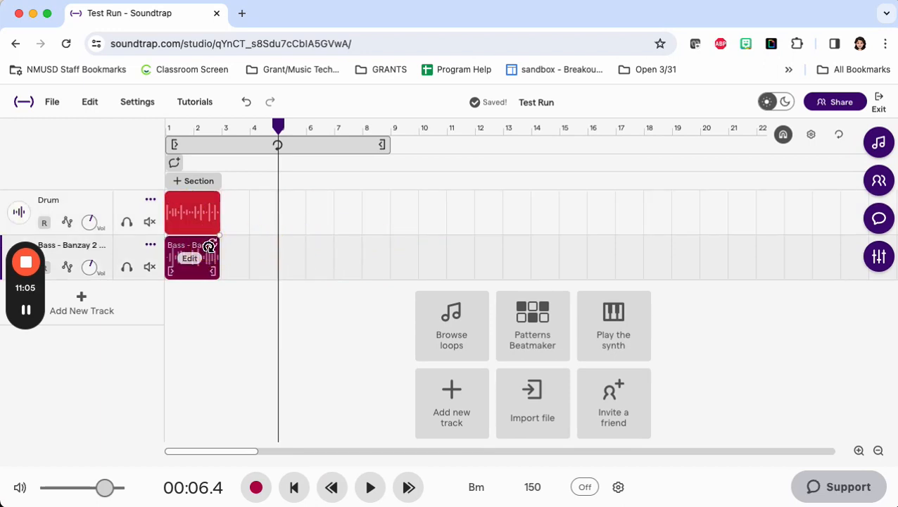
# Step: Split the Drum region at the start of bar 2 and delete its second half
pyautogui.moveTo(278, 125); pyautogui.dragTo(193, 125)
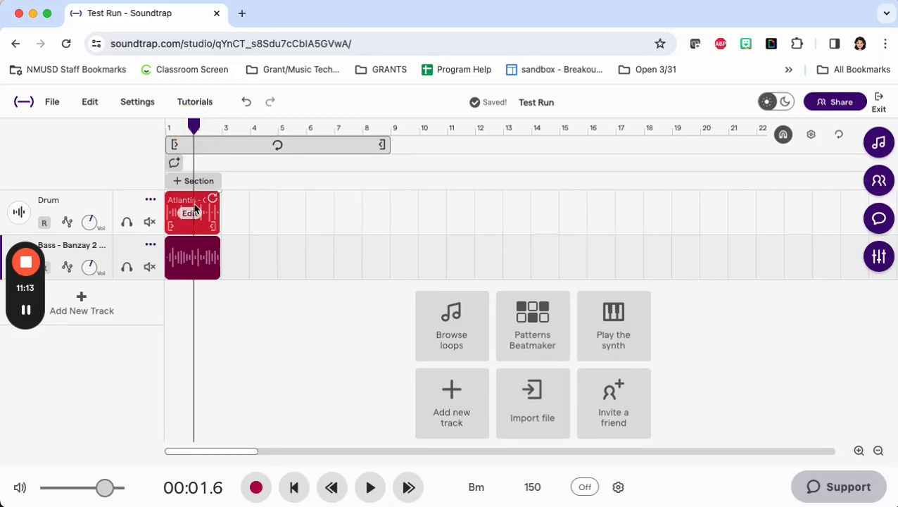
pyautogui.rightClick(195, 207)
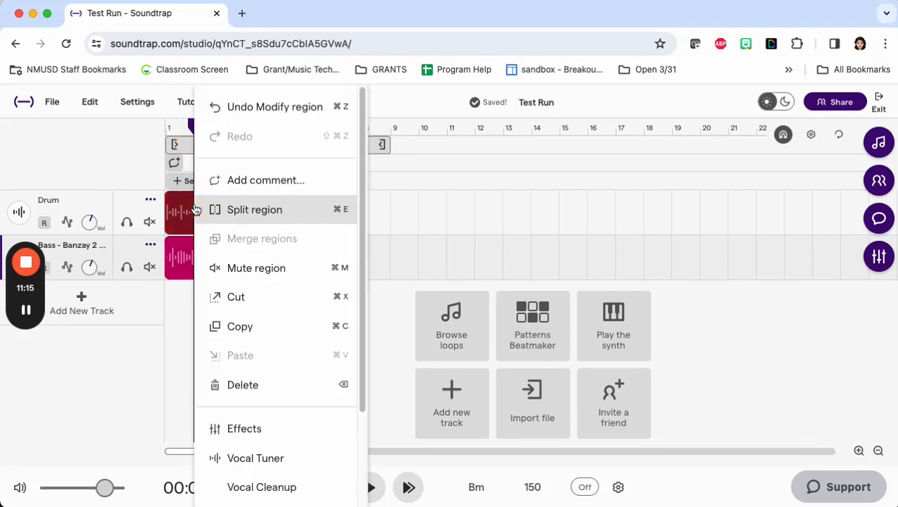
pyautogui.click(221, 209)
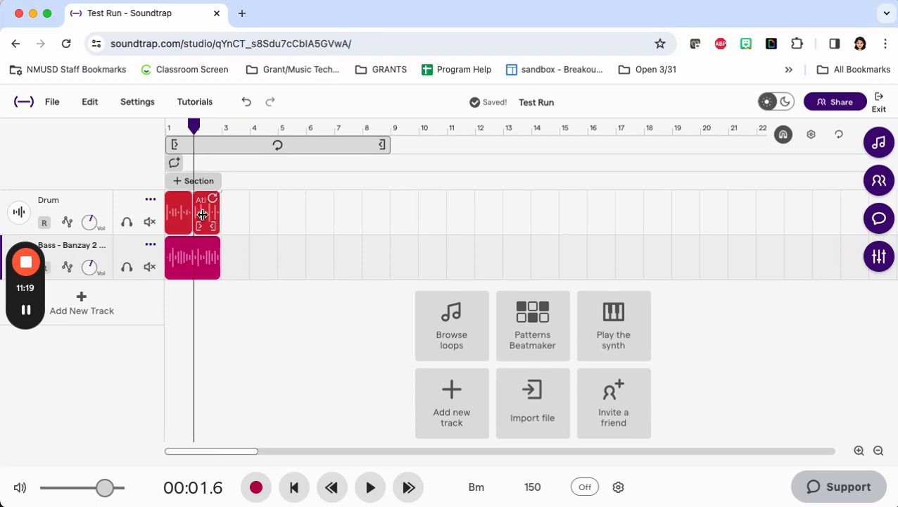
pyautogui.click(207, 217)
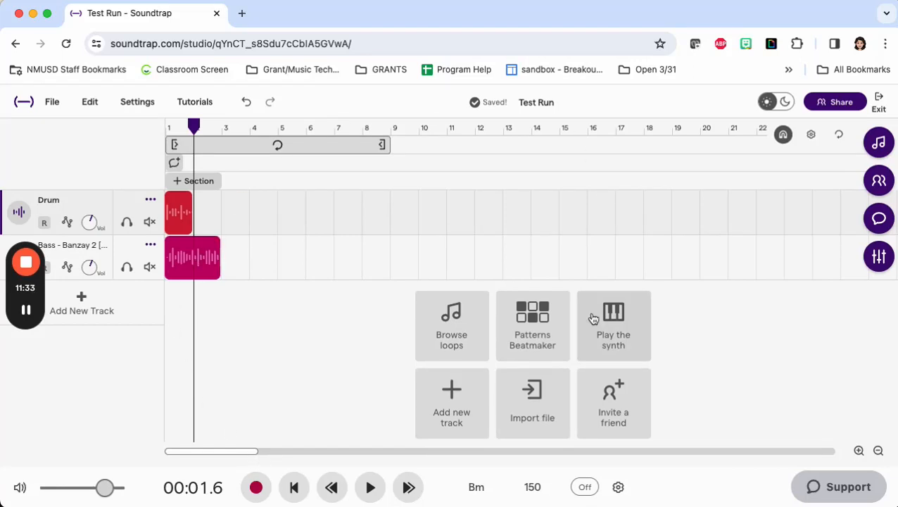
pyautogui.moveTo(29, 310)
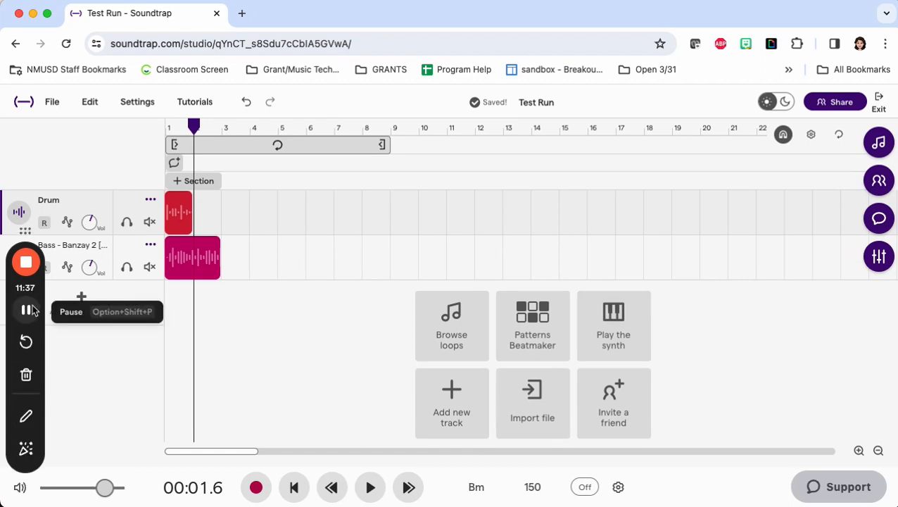
pyautogui.click(25, 416)
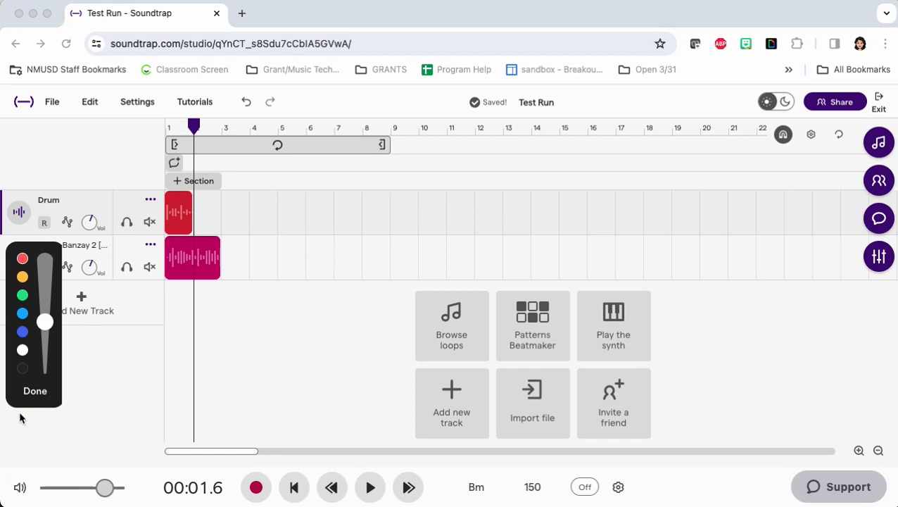
pyautogui.click(23, 259)
pyautogui.moveTo(251, 90)
pyautogui.mouseDown()
pyautogui.moveTo(237, 96)
pyautogui.moveTo(230, 114)
pyautogui.moveTo(240, 90)
pyautogui.mouseUp()
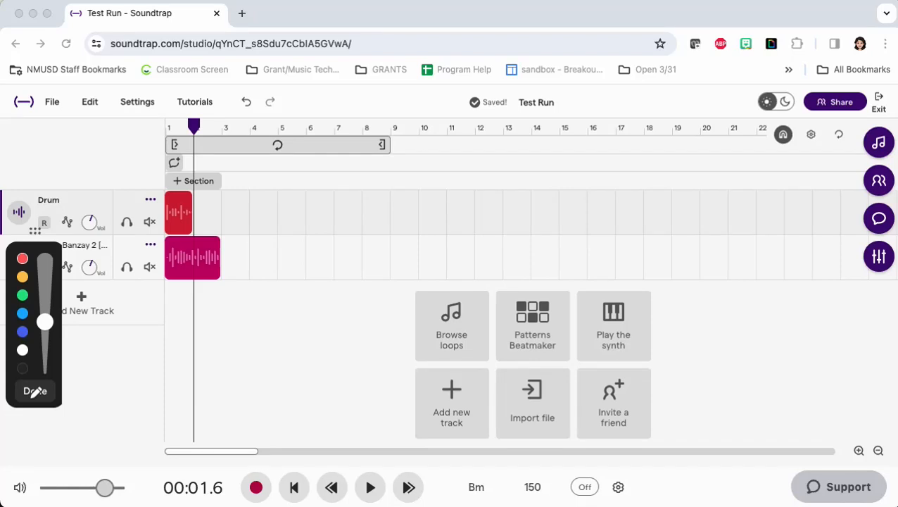
pyautogui.click(34, 392)
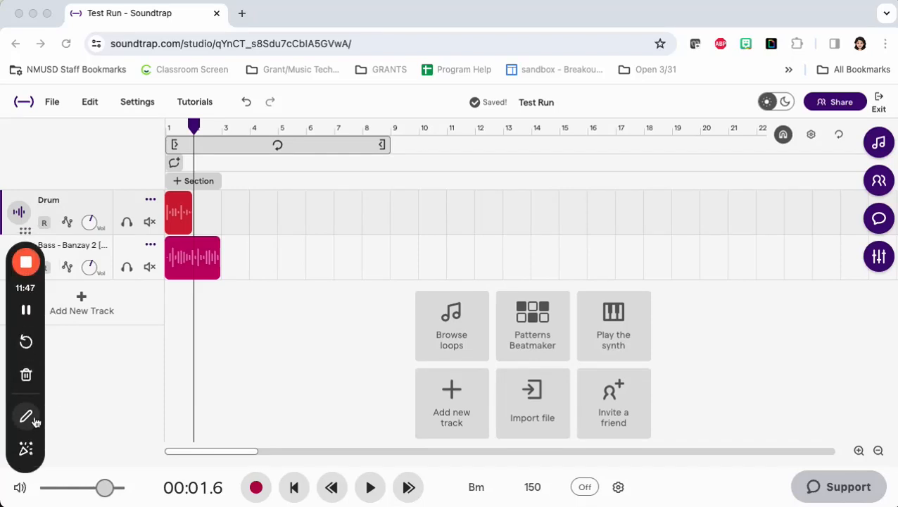
pyautogui.click(35, 420)
pyautogui.moveTo(876, 73); pyautogui.dragTo(772, 62)
pyautogui.click(48, 397)
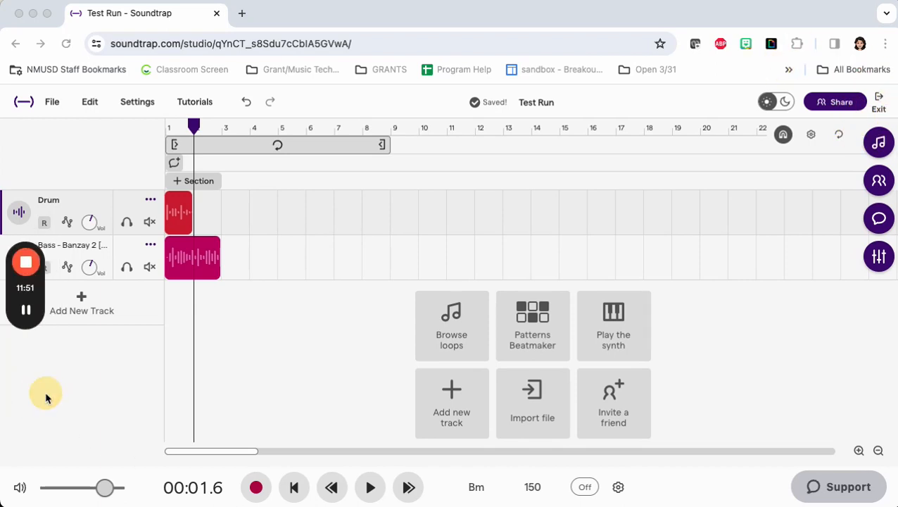
# Step: Exit the studio to the Projects page and bring the Invites section into view
pyautogui.click(878, 100)
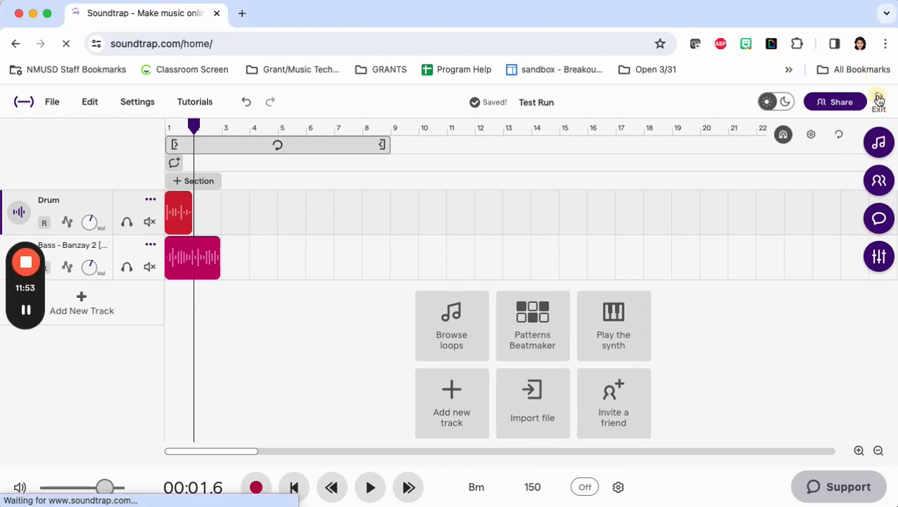
pyautogui.scroll(-6, 558, 252)
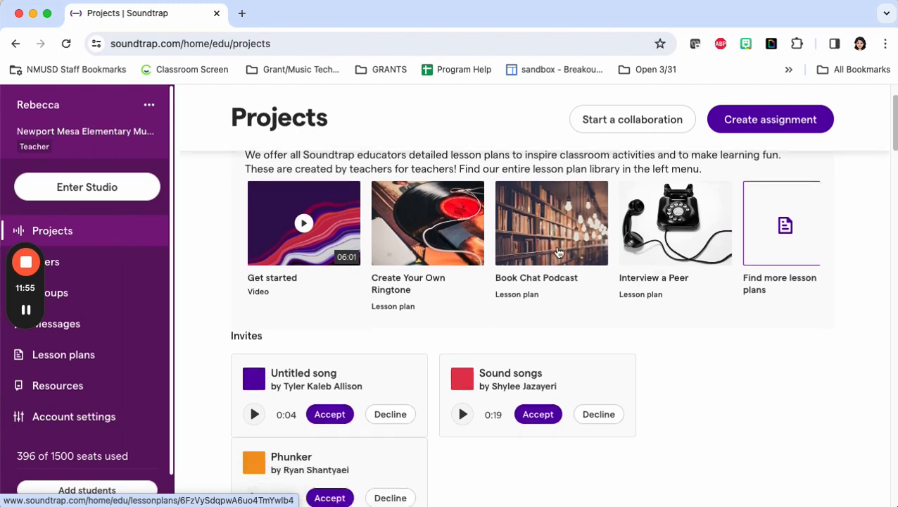